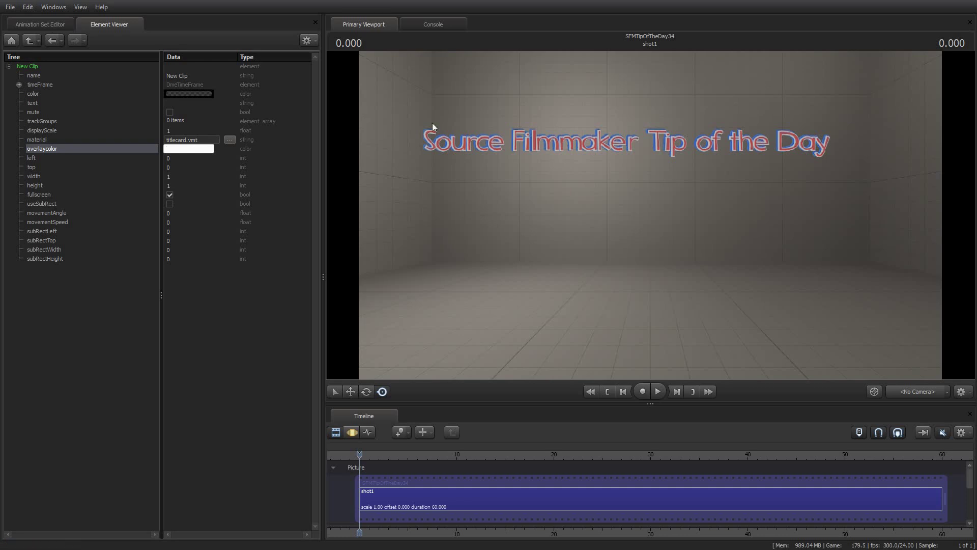
Step: Add an animation set for the player\hwm\spy.mdl model to the shot, browsing all mods with the hwm\spy filter
click(49, 22)
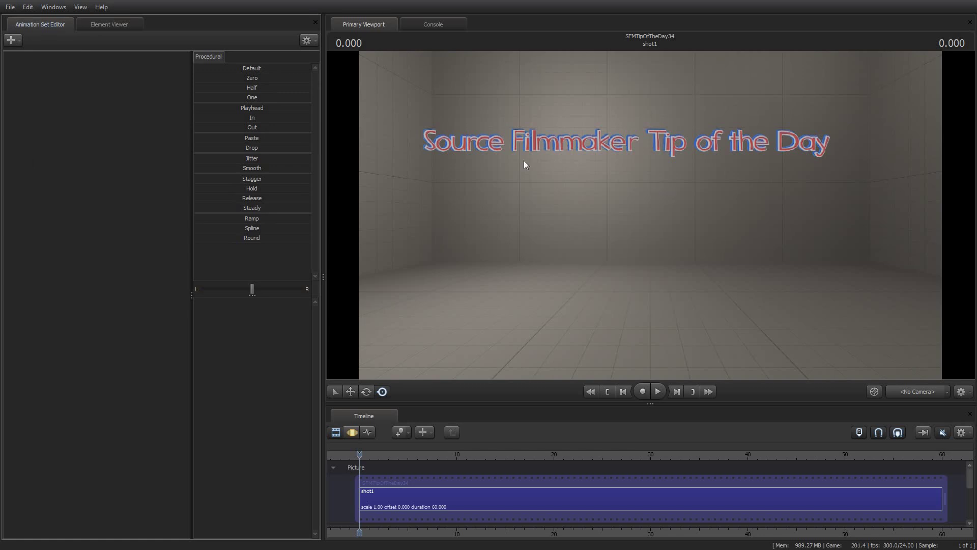
click(20, 40)
click(65, 75)
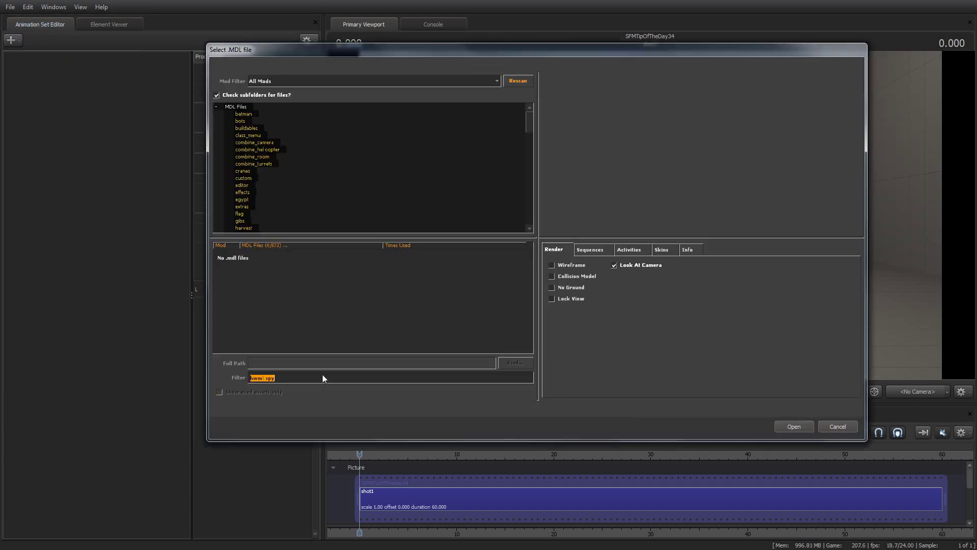
click(473, 80)
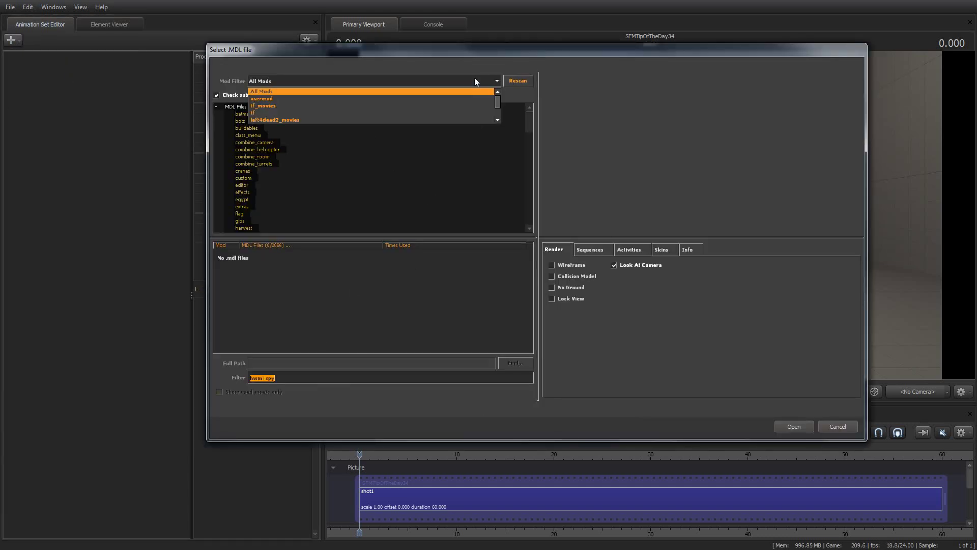
click(429, 91)
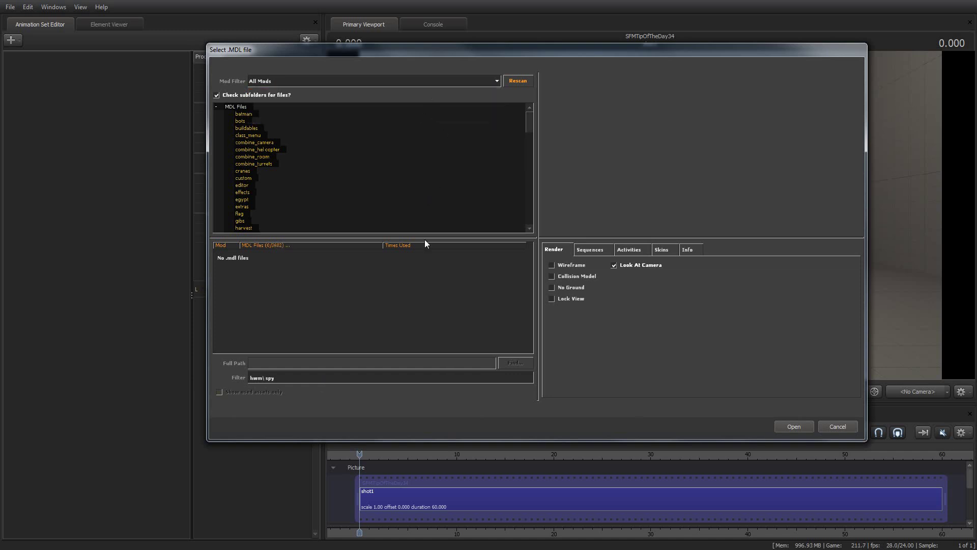
click(273, 257)
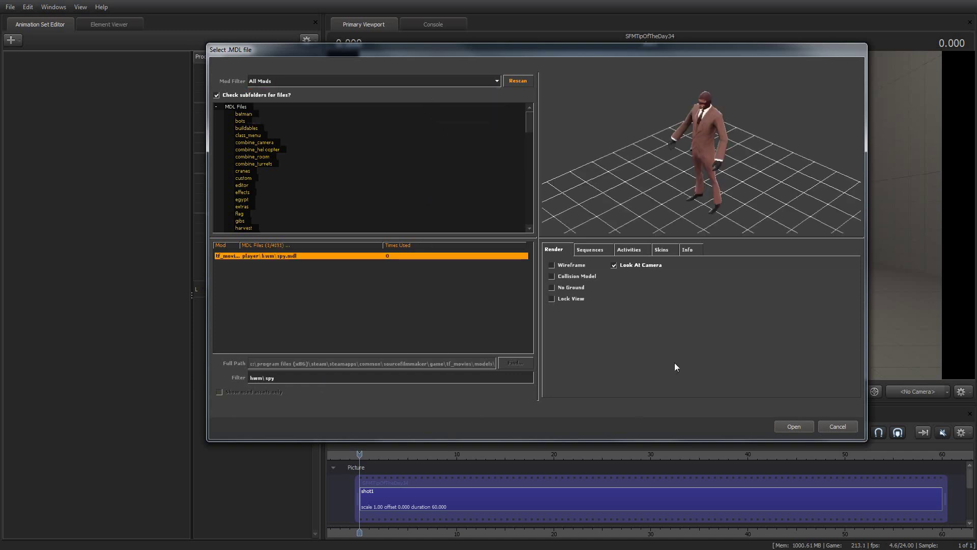
click(791, 425)
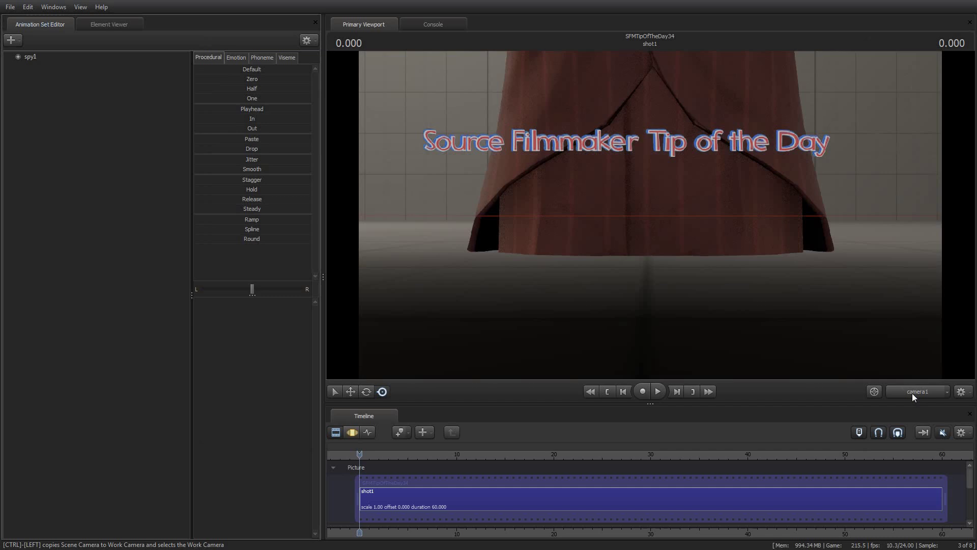
Step: Select spy1 and frame the Spy roughly from the waist up through camera1, with his head just below the title text
drag(725, 270, 654, 212)
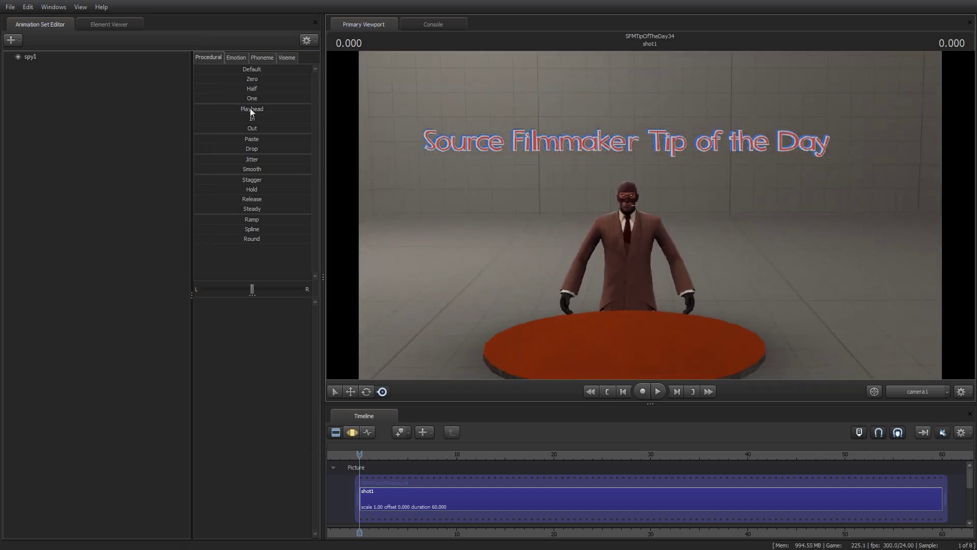
click(40, 59)
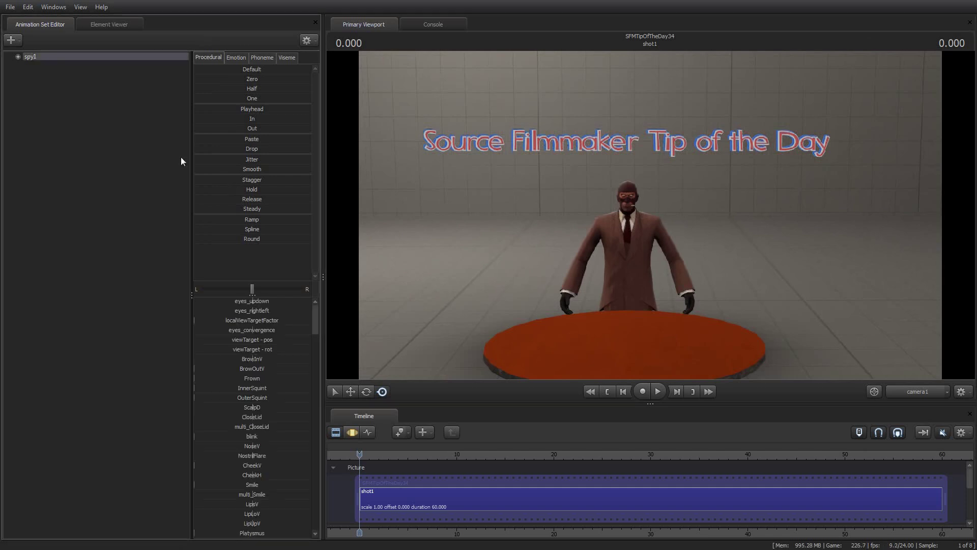
click(353, 432)
click(604, 359)
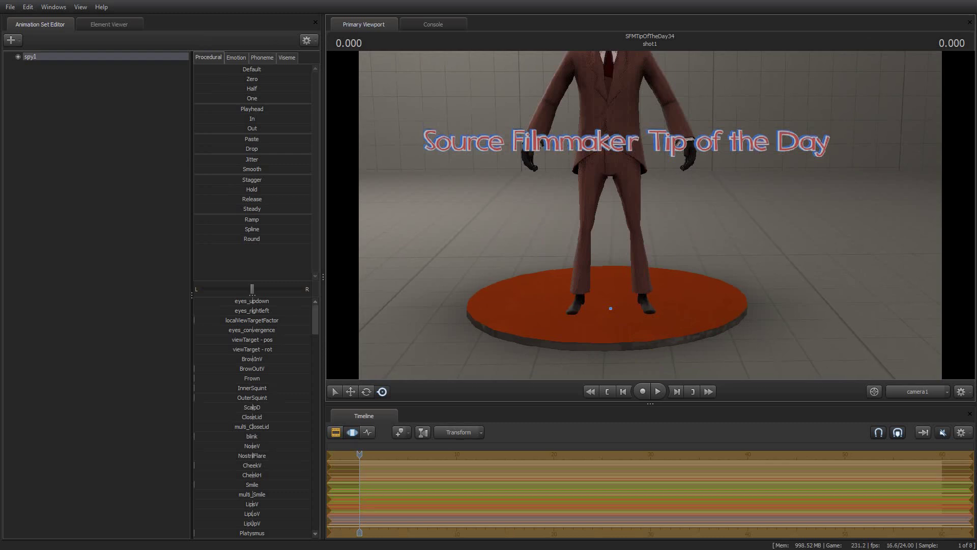
drag(610, 303, 661, 275)
key(w)
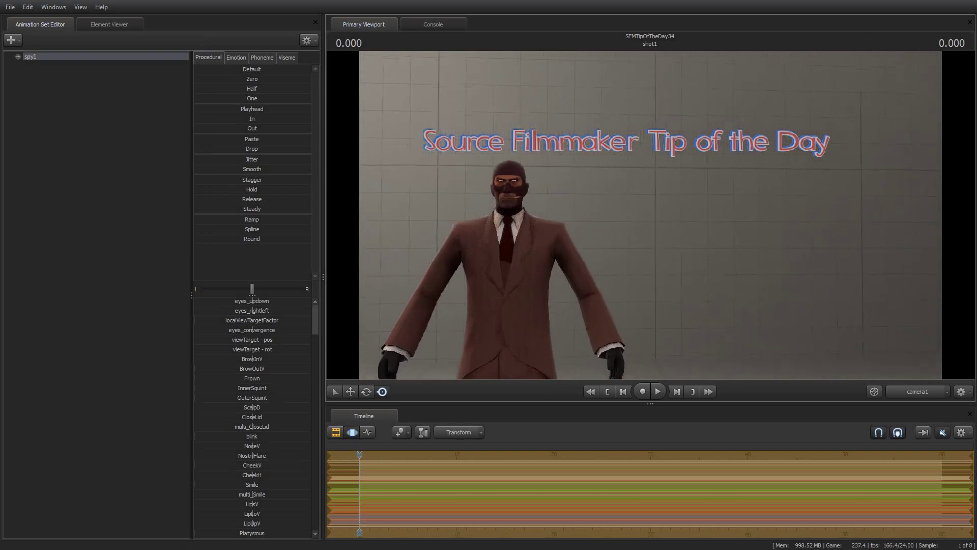
mouse_move(650, 222)
mouse_down()
mouse_move(669, 222)
mouse_move(654, 227)
mouse_up()
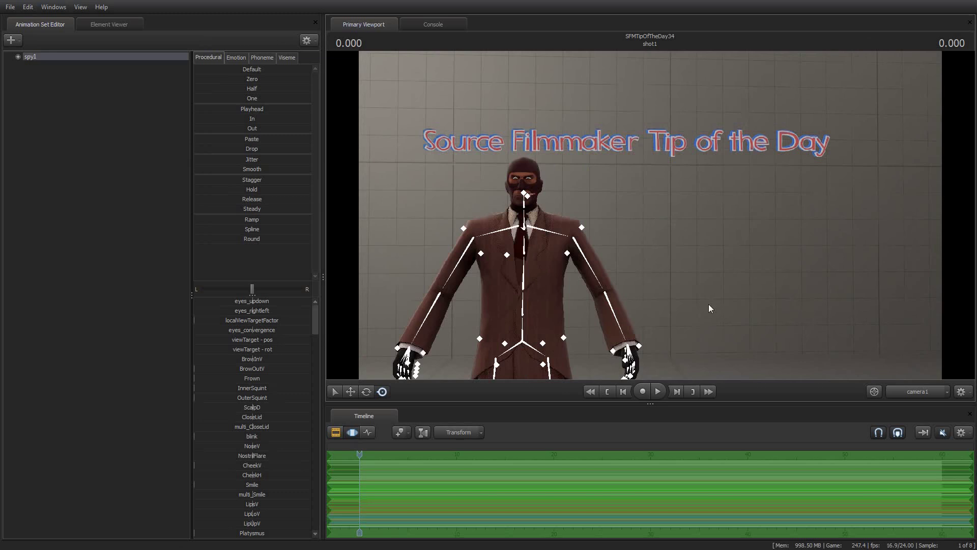
click(336, 433)
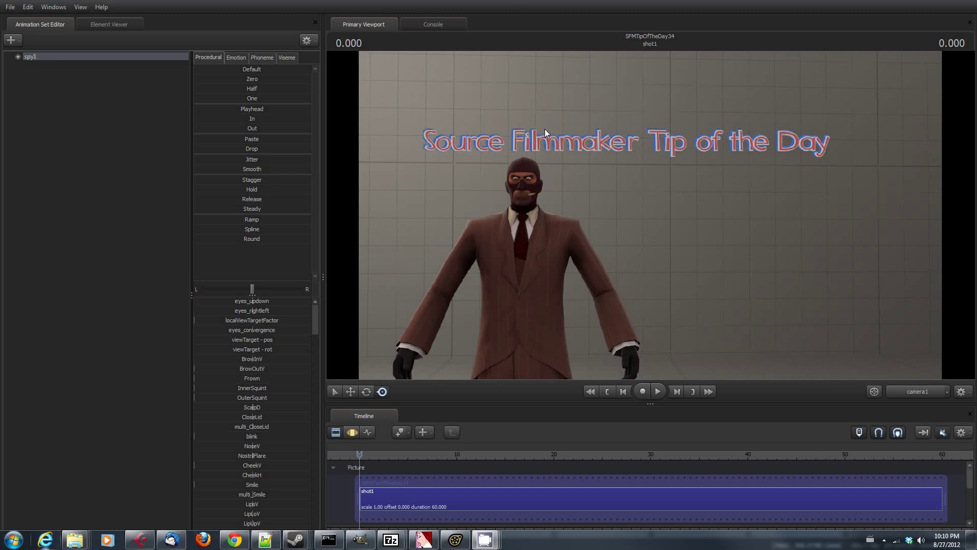
Step: Switch to GIMP and show the layers of the titlecard.tga image
click(360, 542)
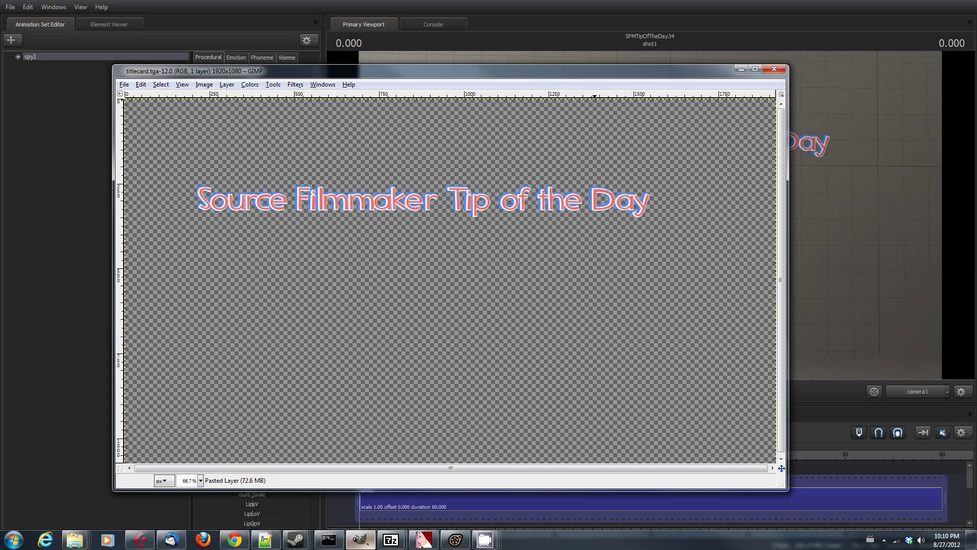
key(ctrl+l)
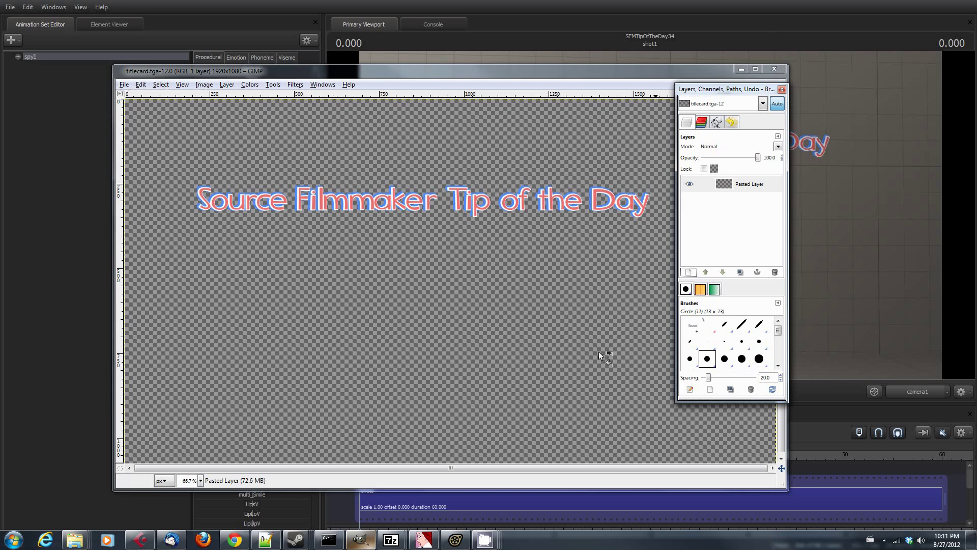
Step: Switch to VTFEdit, maximize its window and turn off the Mask display for titlecard.vtf
click(424, 539)
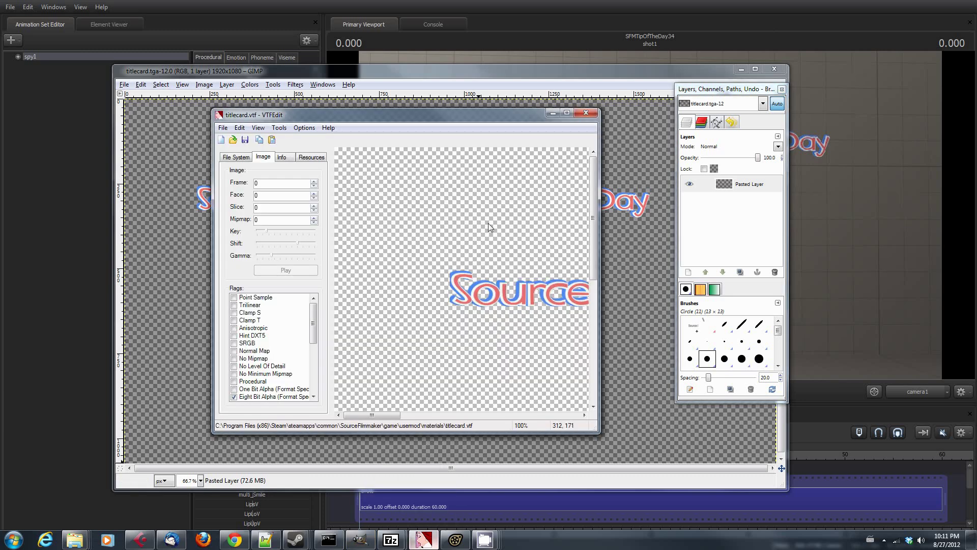
click(566, 112)
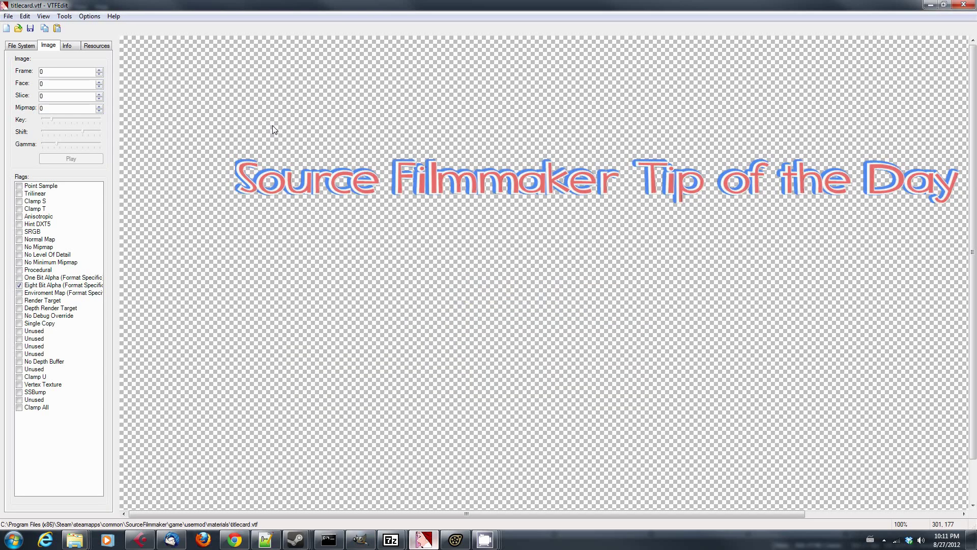
mouse_move(647, 514)
mouse_down()
mouse_move(684, 514)
mouse_move(662, 507)
mouse_up()
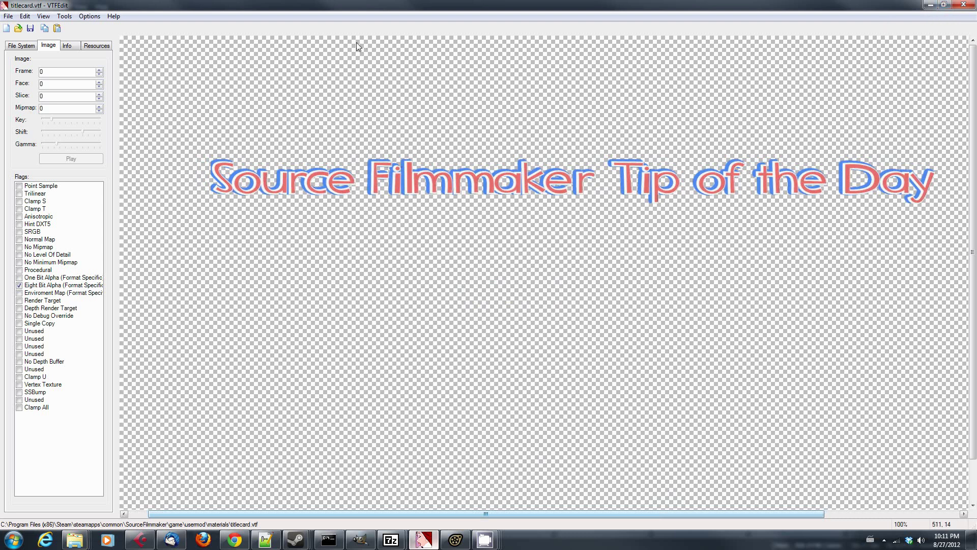
click(43, 16)
click(38, 42)
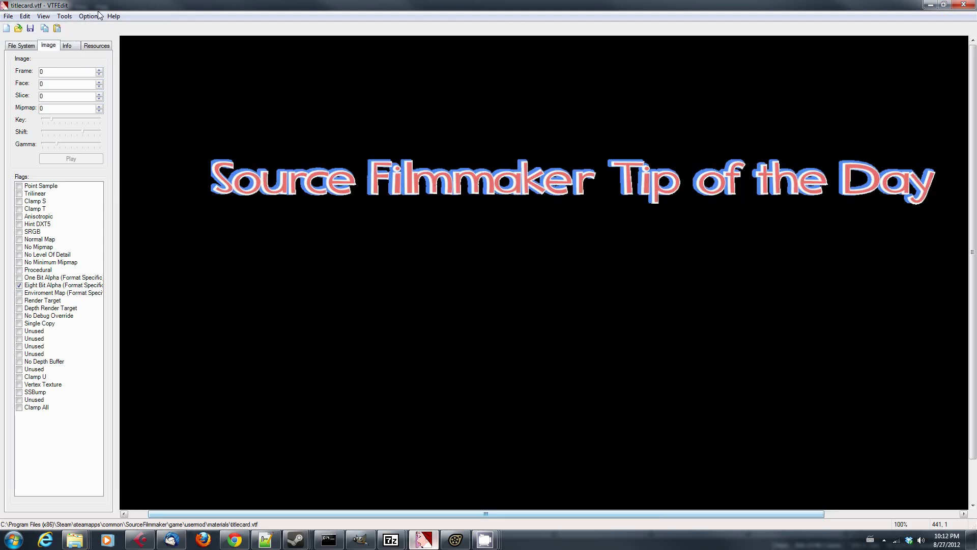
Step: Turn the Mask display on and back off to compare the title card with and without transparency
click(9, 16)
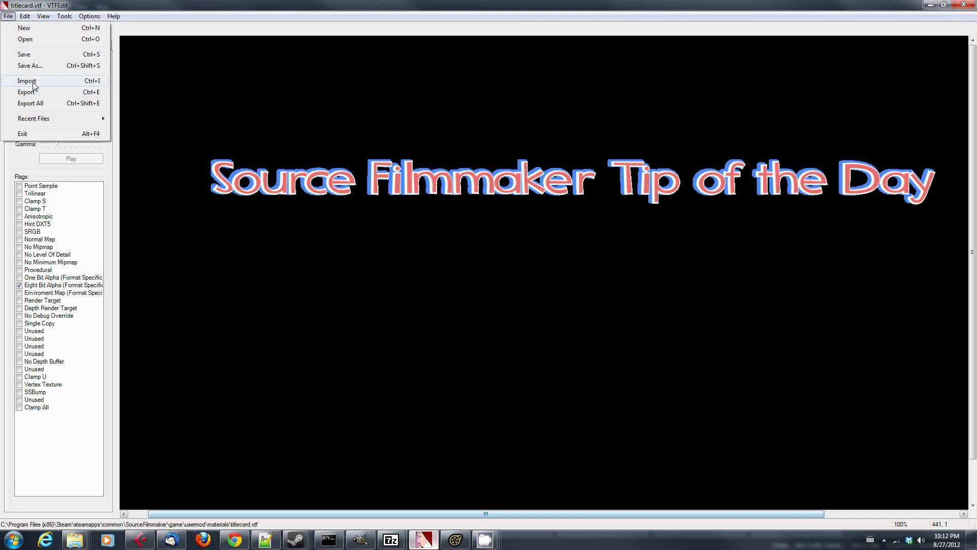
click(222, 4)
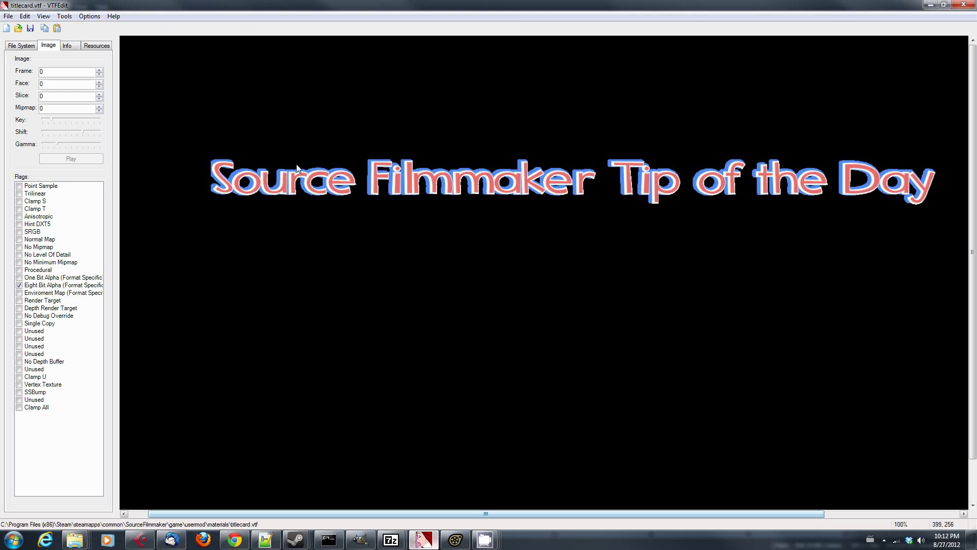
click(43, 16)
click(44, 40)
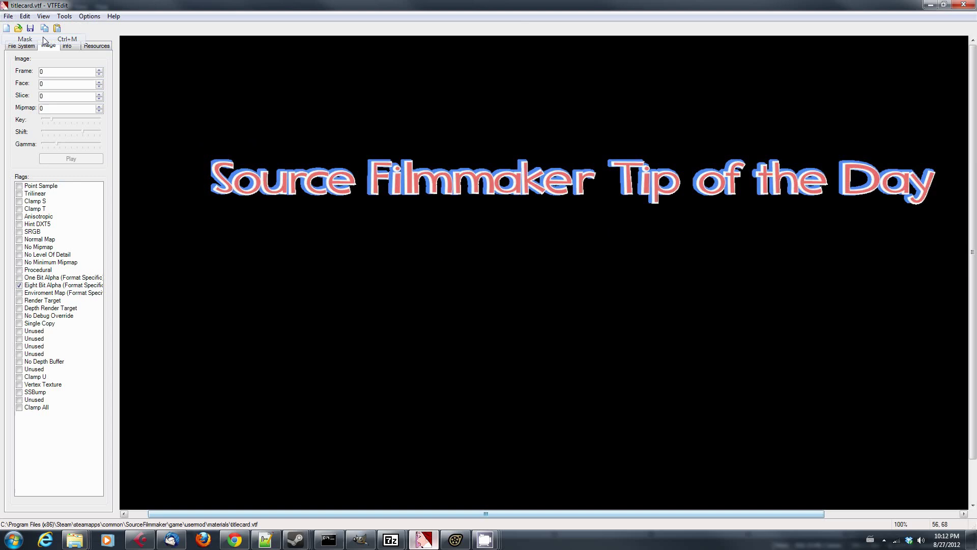
click(44, 16)
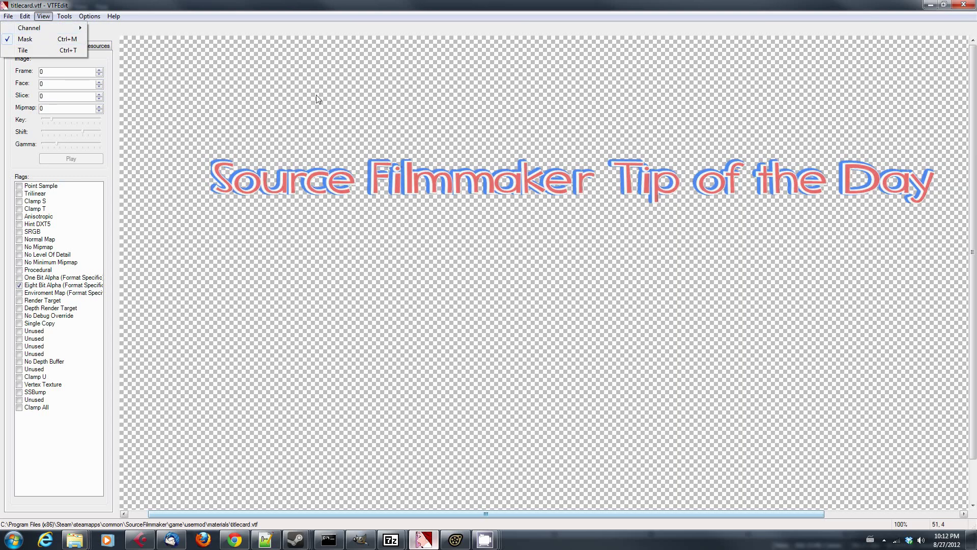
click(25, 40)
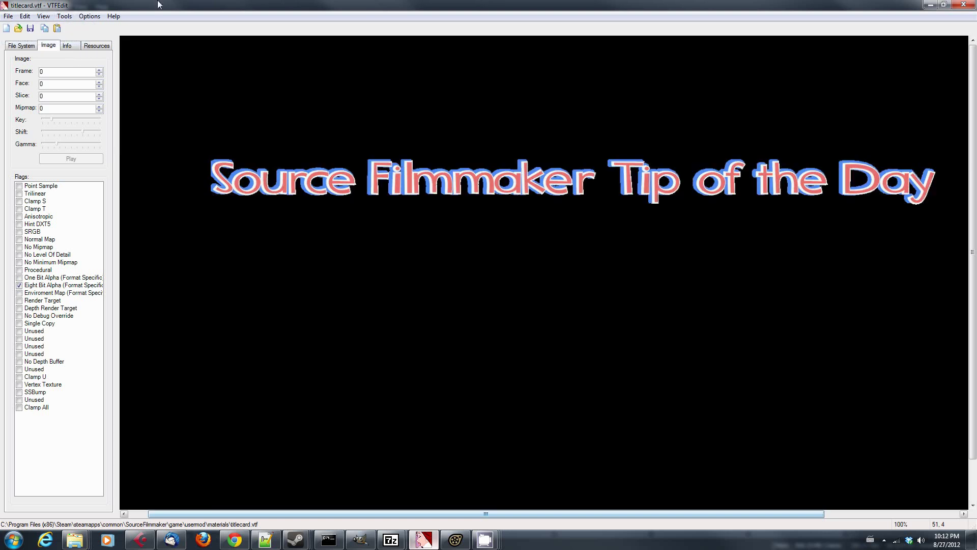
Step: Enable the No Level Of Detail and No Mipmap flags on titlecard.vtf and clear both again
click(20, 255)
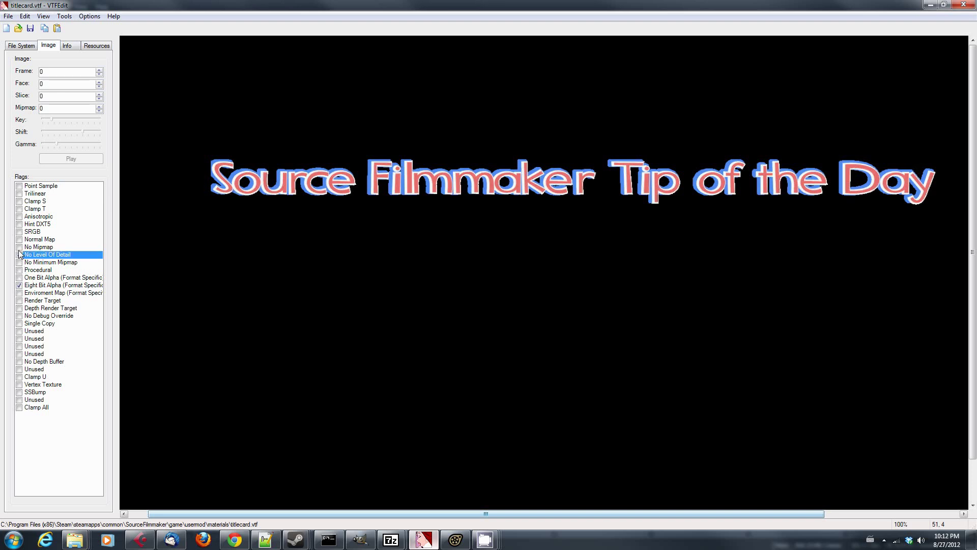
click(19, 254)
click(19, 247)
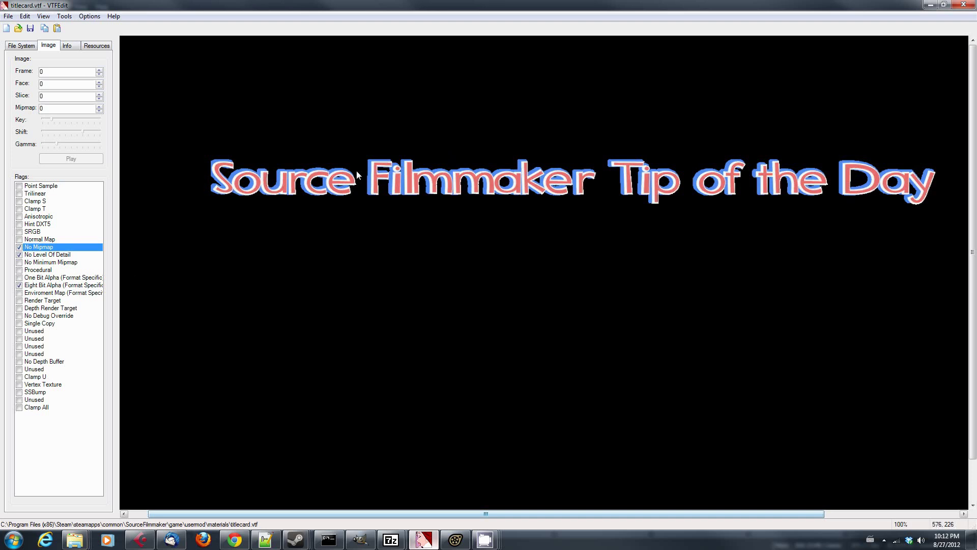
click(19, 247)
click(19, 254)
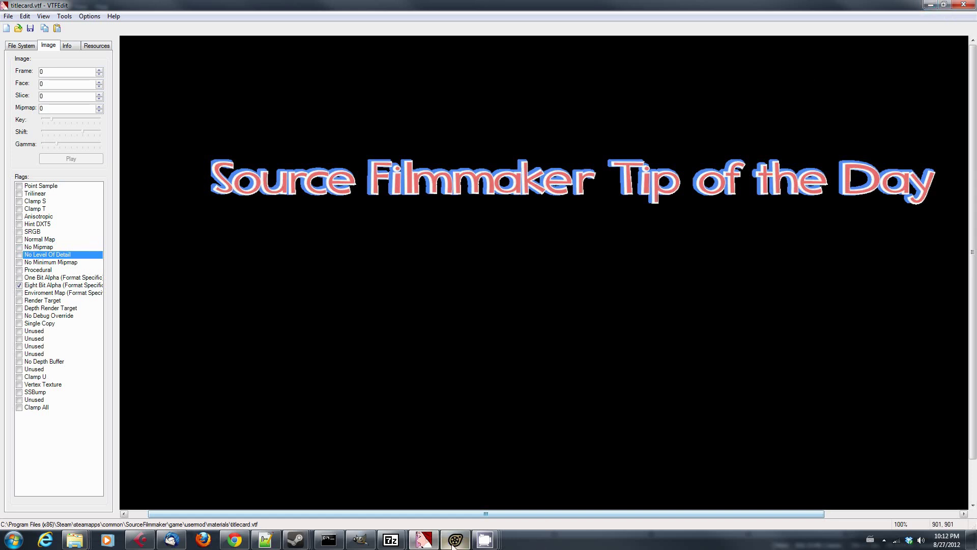
Step: Check the Auto Create VMT File setting among VTFEdit's options
click(8, 16)
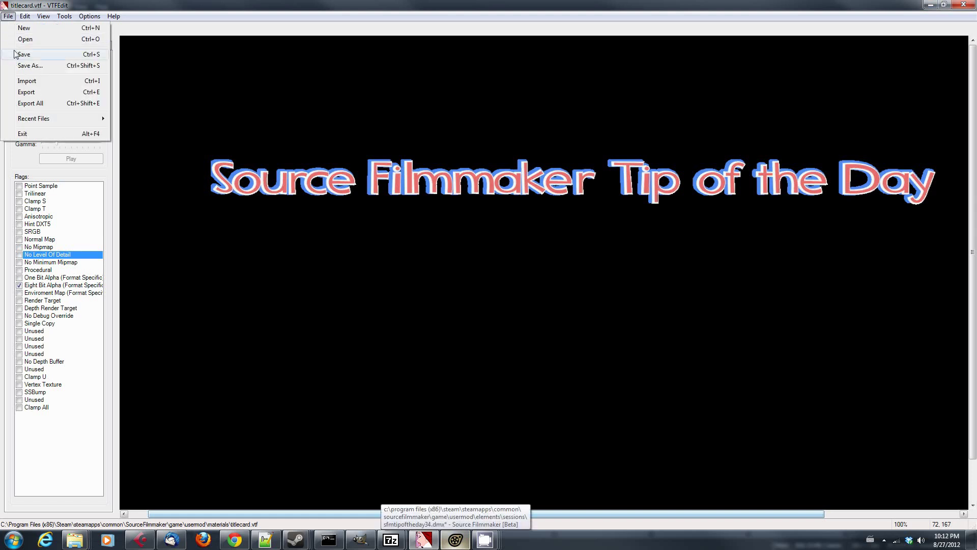
mouse_move(67, 20)
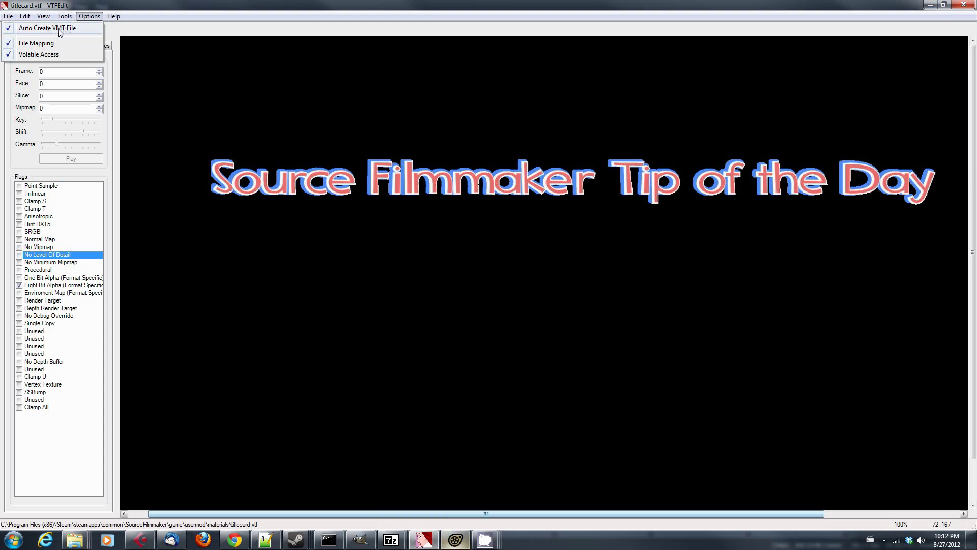
click(74, 4)
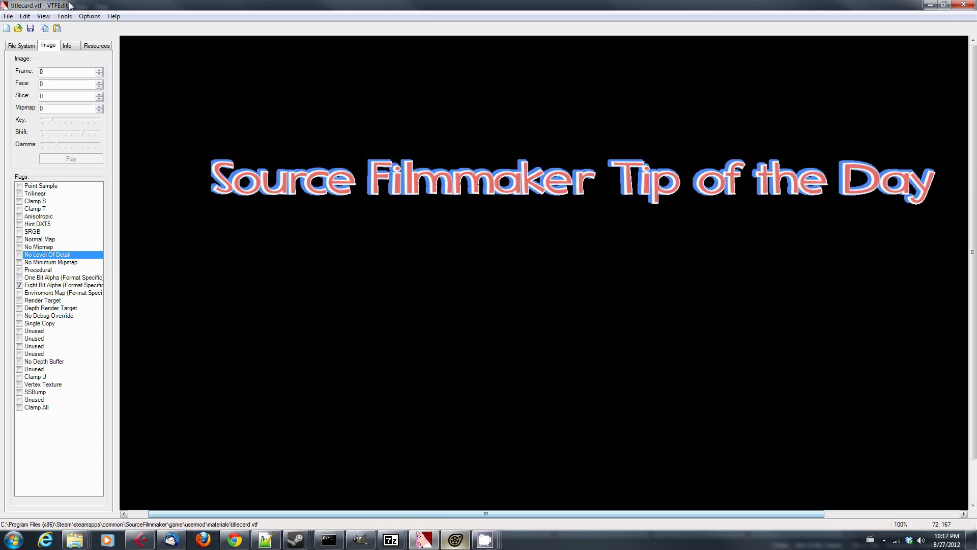
Step: Examine titlecard.vtf's save location in usermod\materials, cancel saving a copy, and return to Source Filmmaker
click(7, 17)
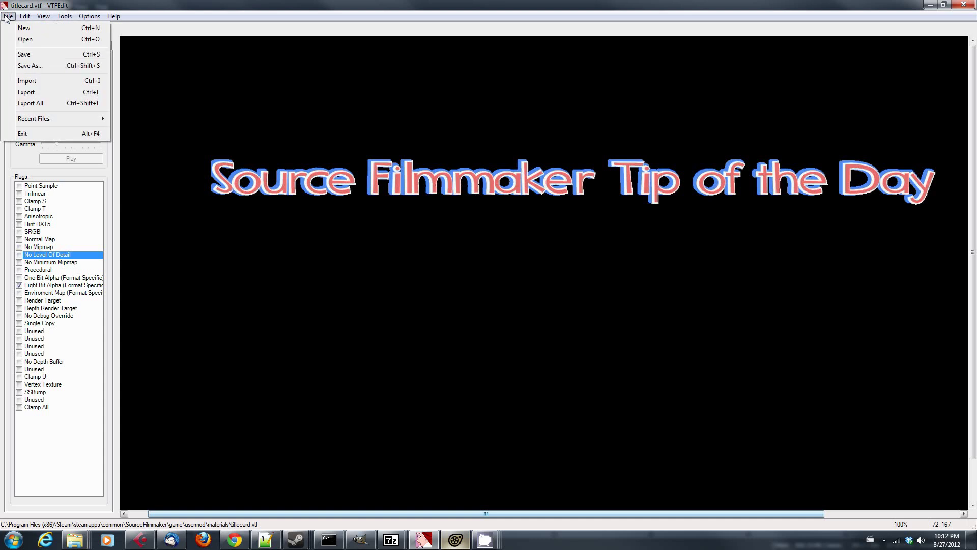
click(28, 65)
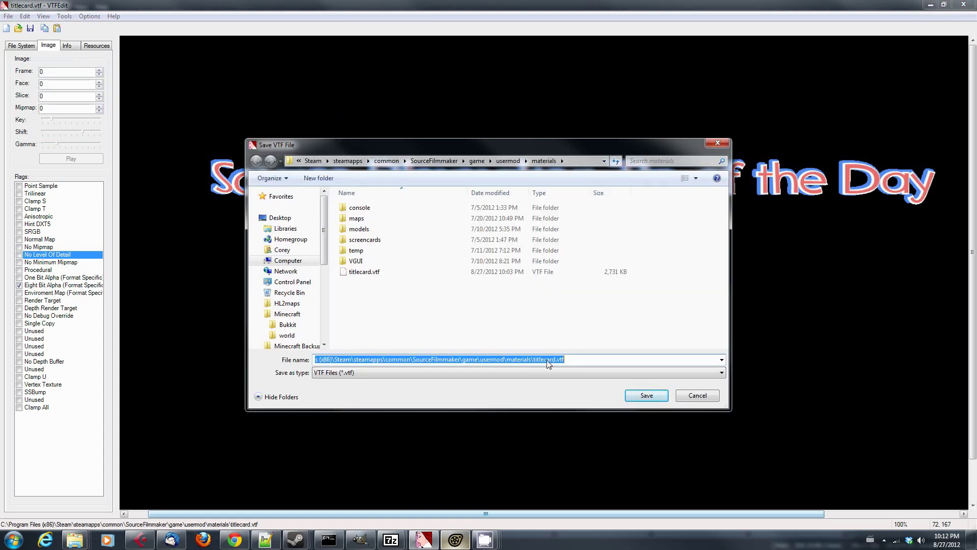
click(547, 359)
click(364, 274)
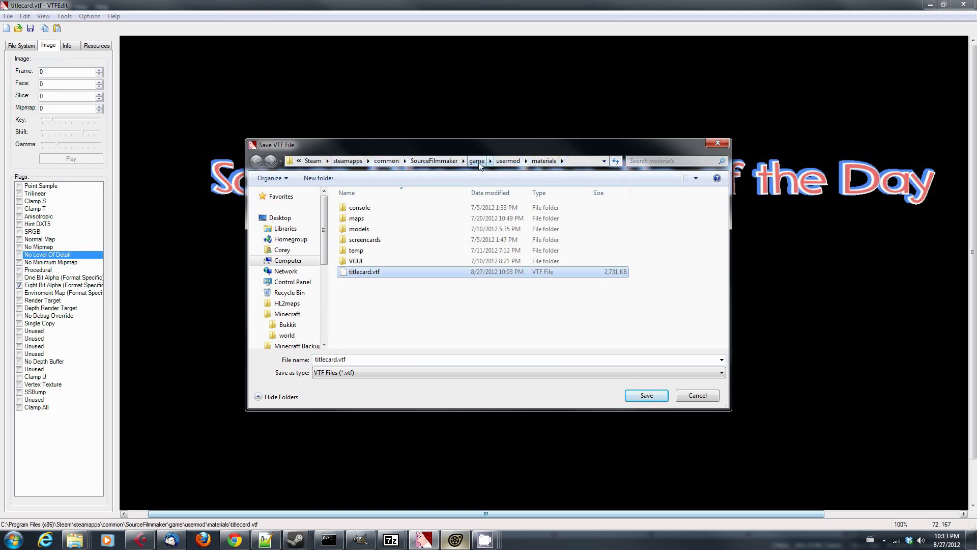
click(375, 273)
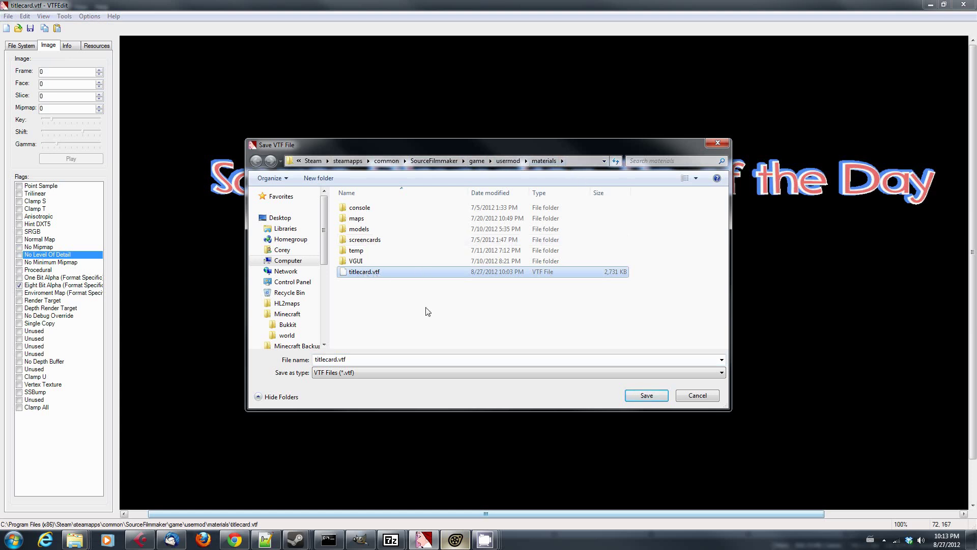
click(697, 397)
click(697, 397)
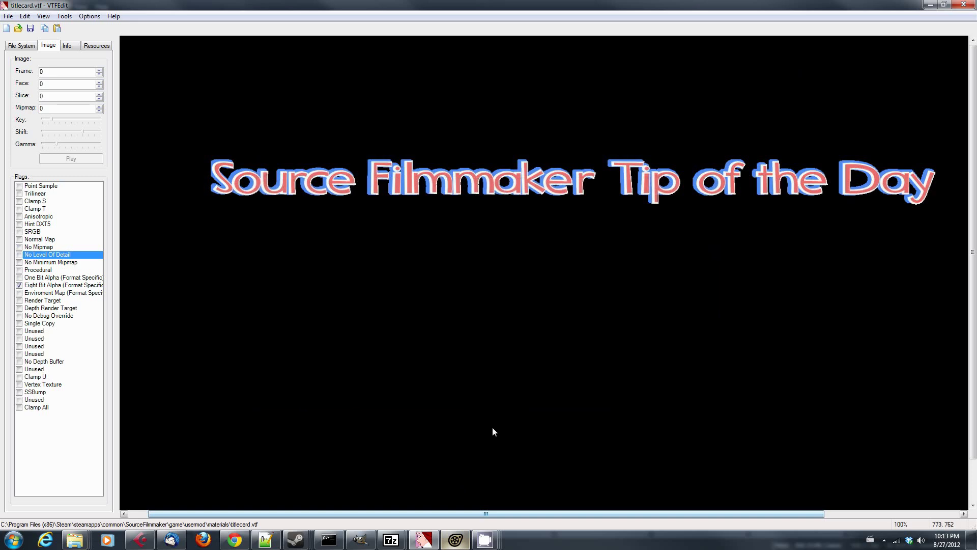
click(470, 538)
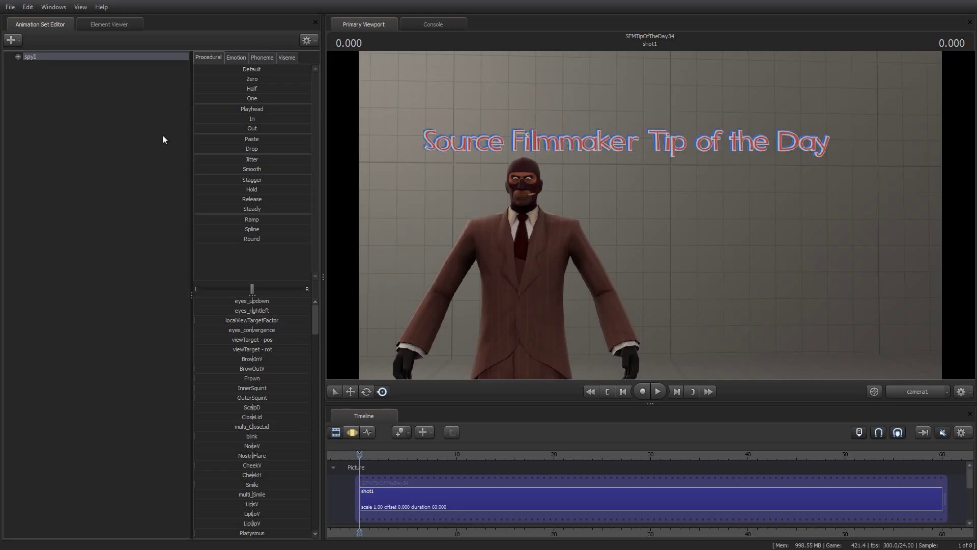
Step: Enlarge the timeline area, collapse the Sound tracks and delete the existing overlay clip from the Effects track
scroll(964, 484, down, 2)
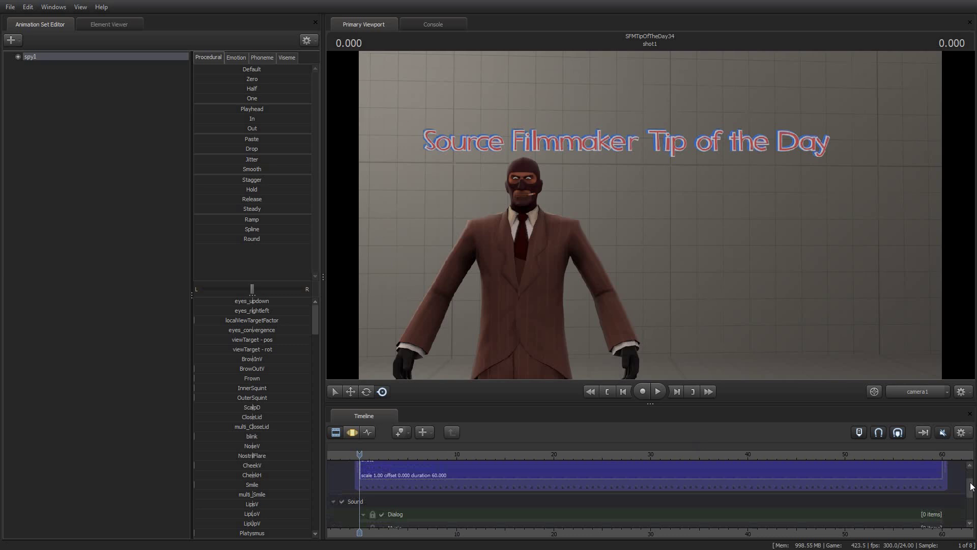
scroll(825, 476, down, 3)
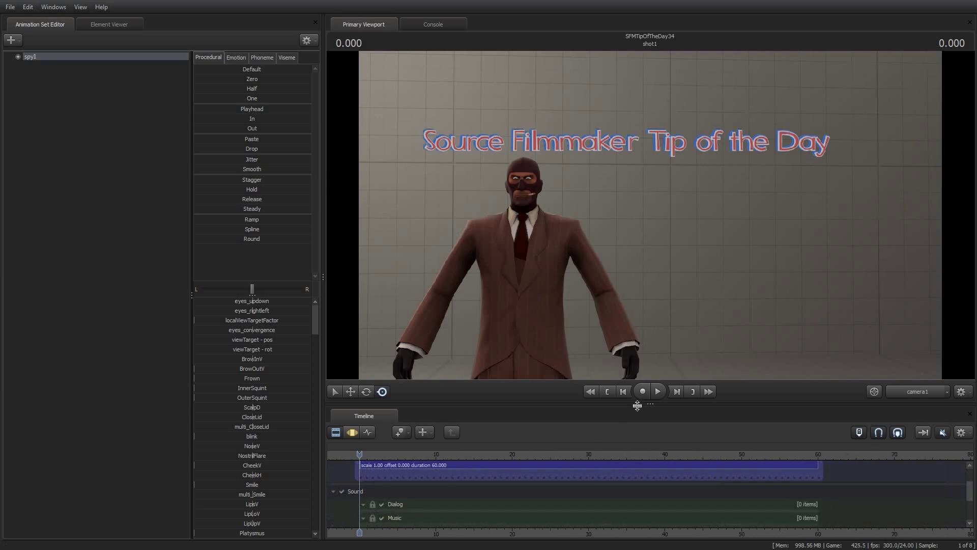
drag(644, 403, 639, 265)
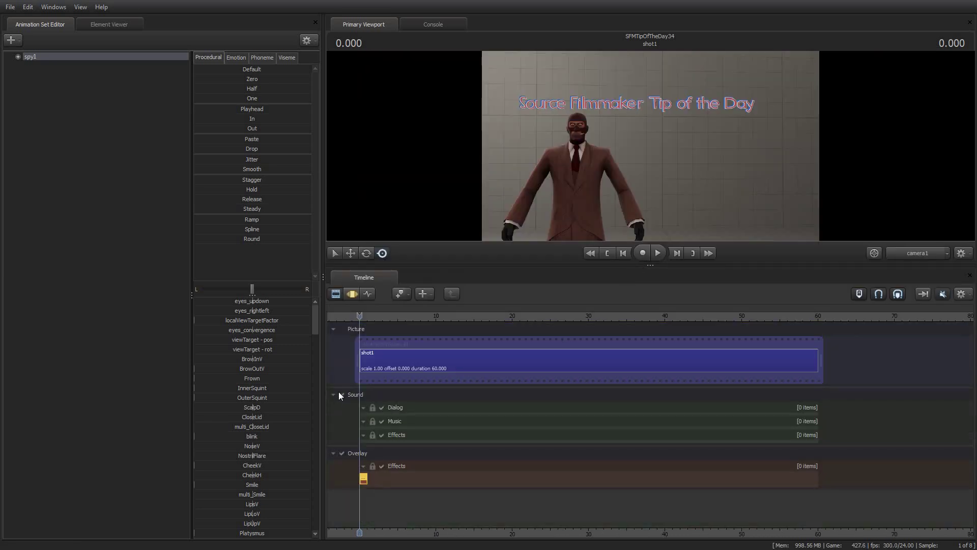
click(333, 394)
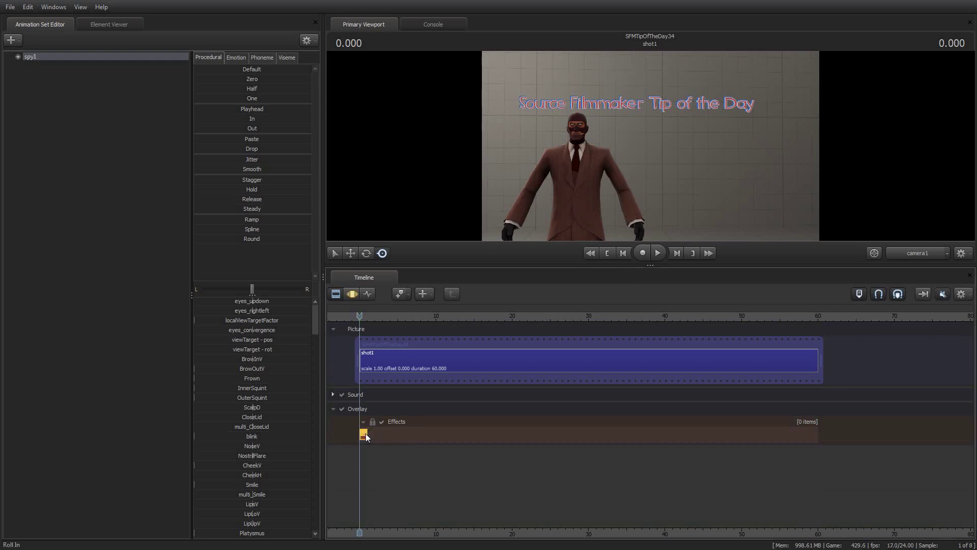
key(Delete)
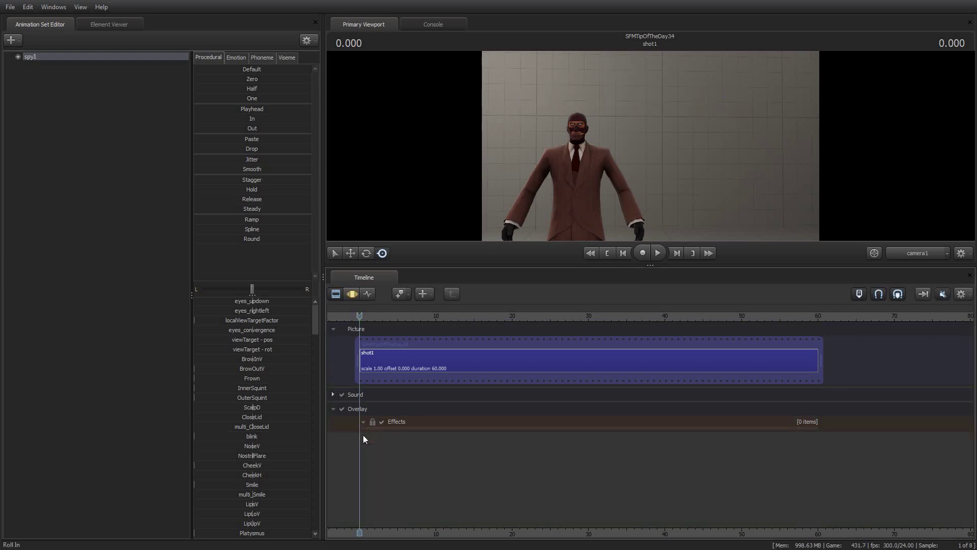
Step: Add a Material Overlay Effect clip to the Overlay group's Effects track
right_click(416, 426)
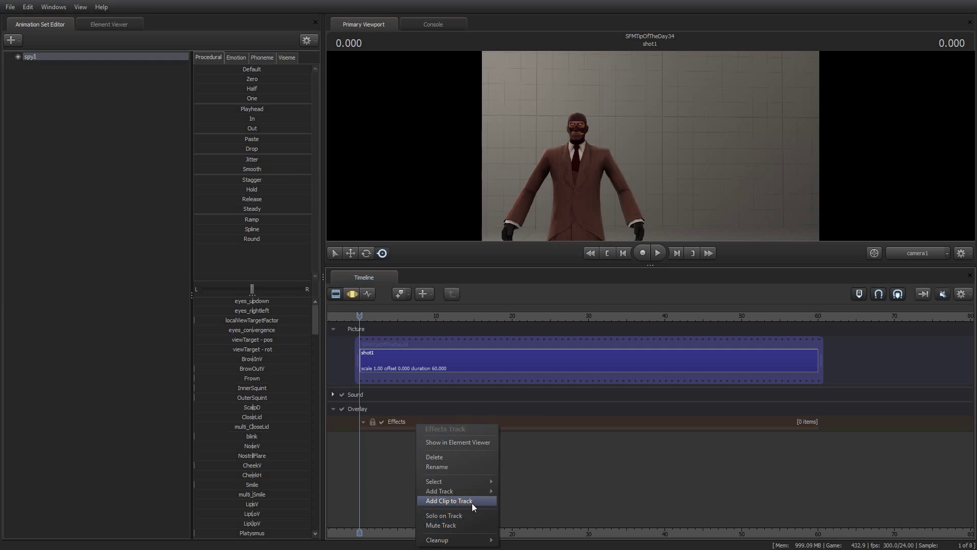
click(472, 503)
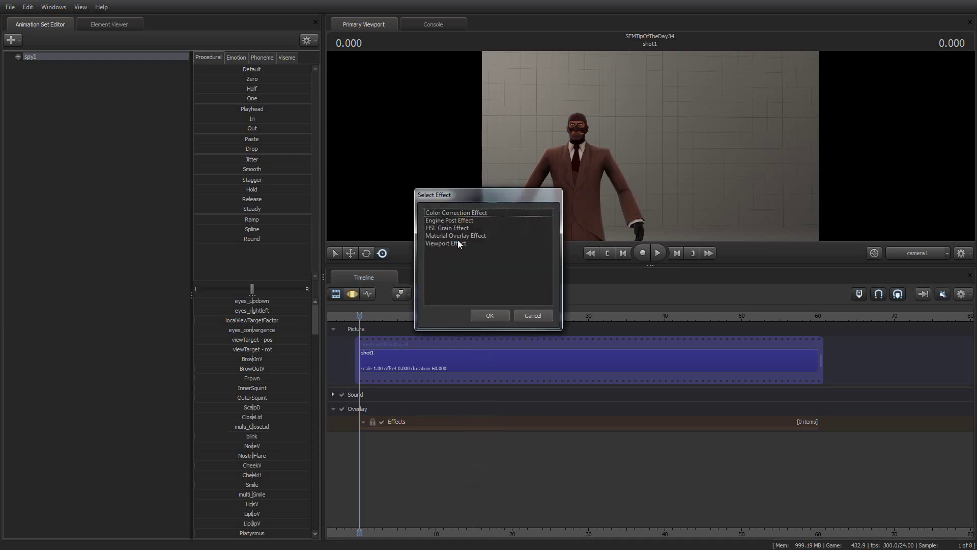
click(466, 235)
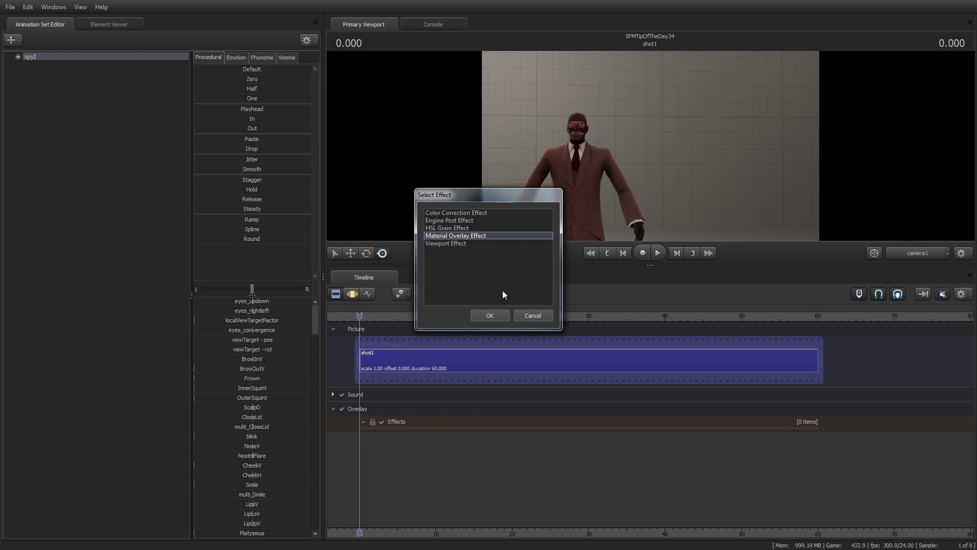
click(491, 315)
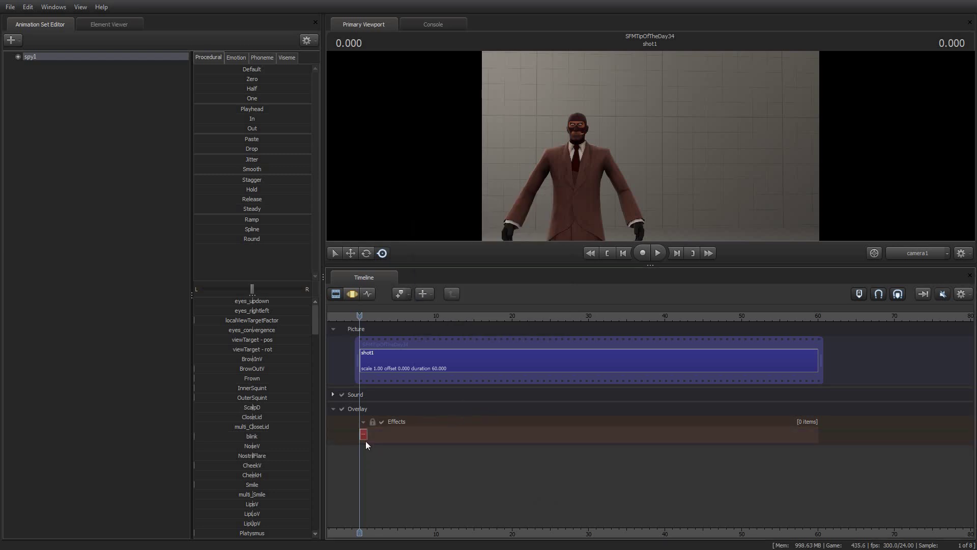
Step: Stretch the new overlay clip so it runs from 0 to about 6 seconds on the timeline
click(368, 438)
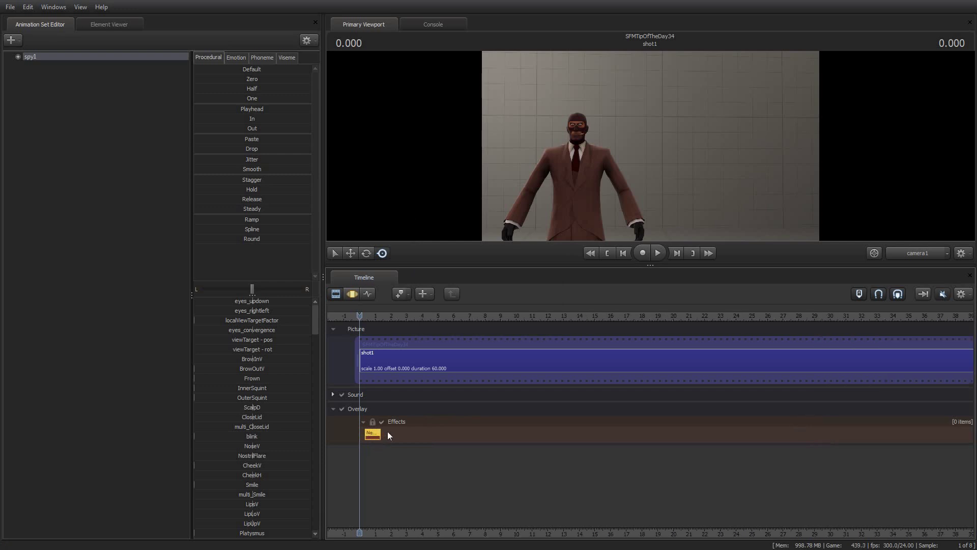
scroll(378, 435, up, 2)
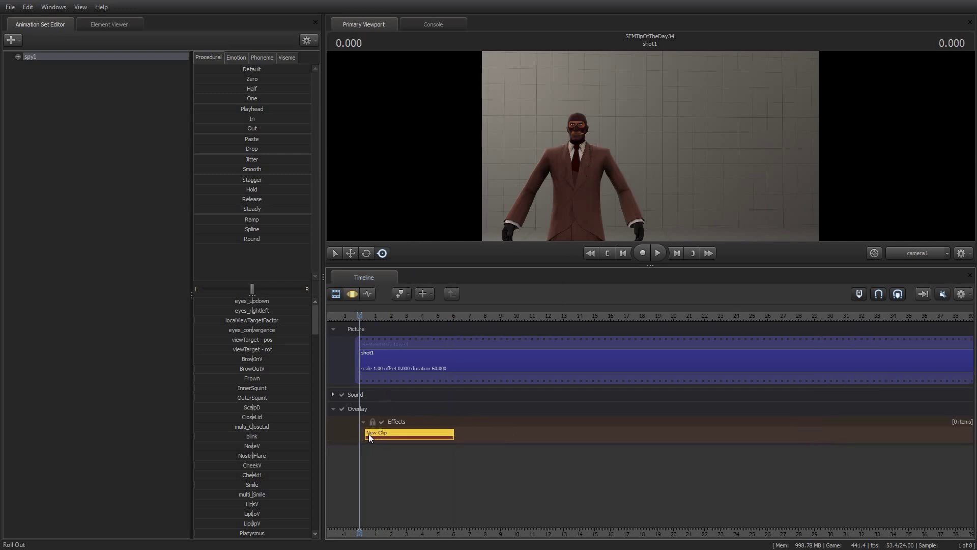
drag(367, 433, 362, 434)
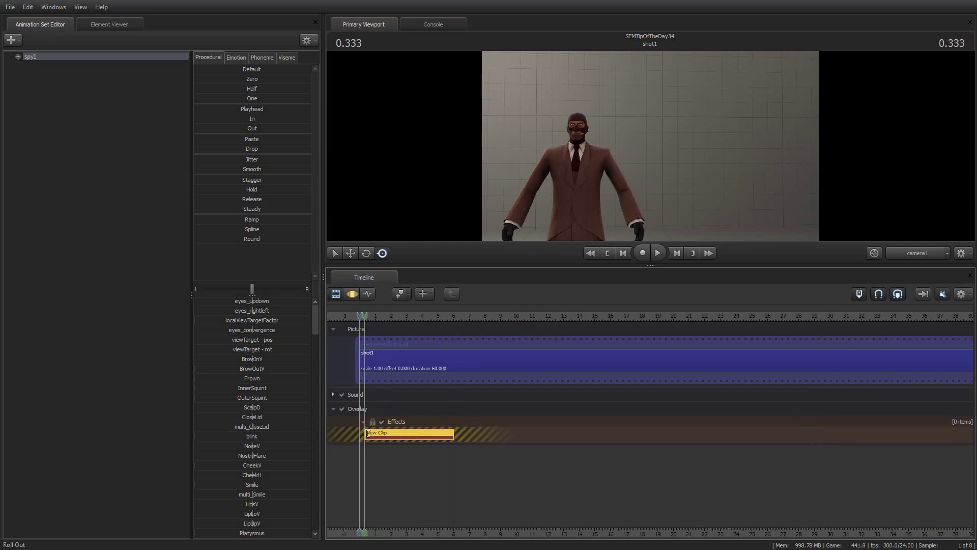
Step: Show the overlay clip in the Element Viewer and assign titlecard.vmt from usermod as its material
right_click(398, 436)
click(441, 321)
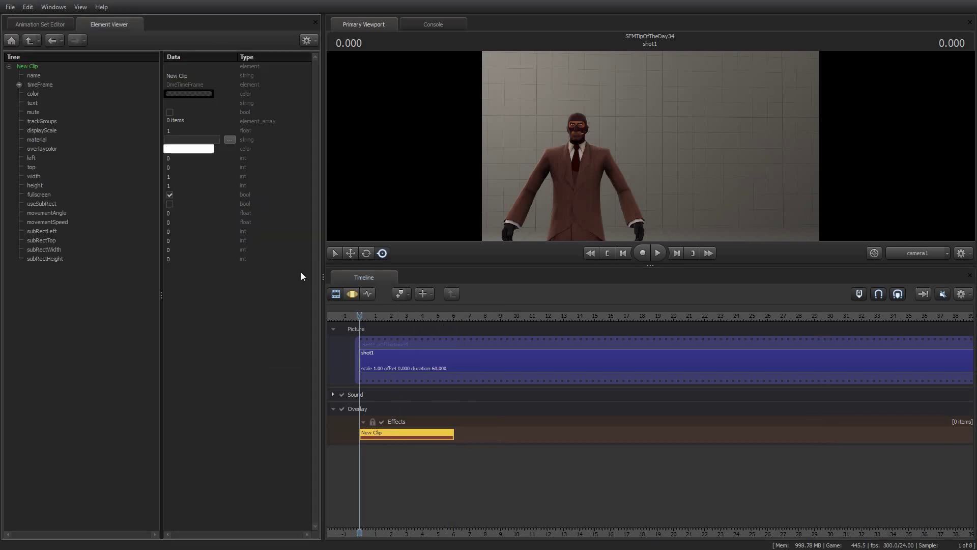
click(229, 139)
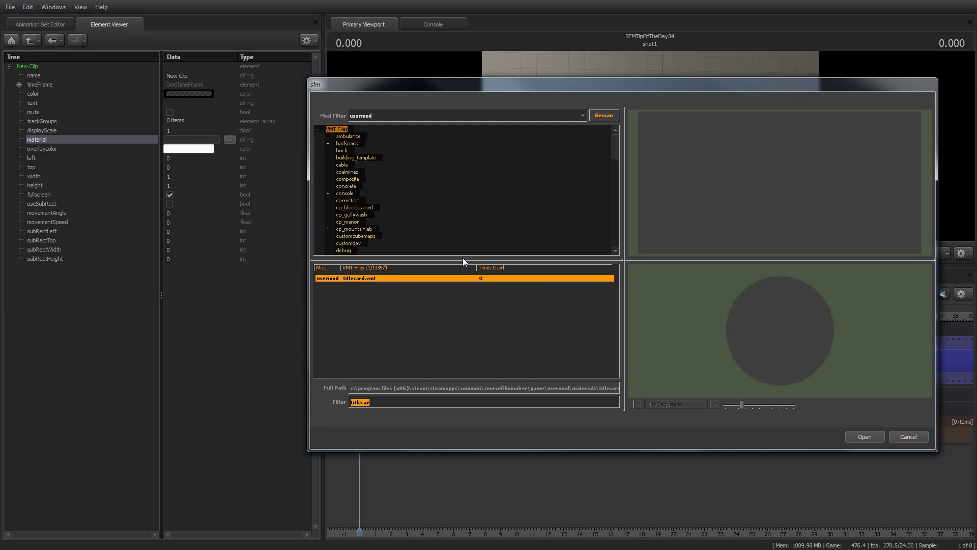
click(360, 279)
click(864, 437)
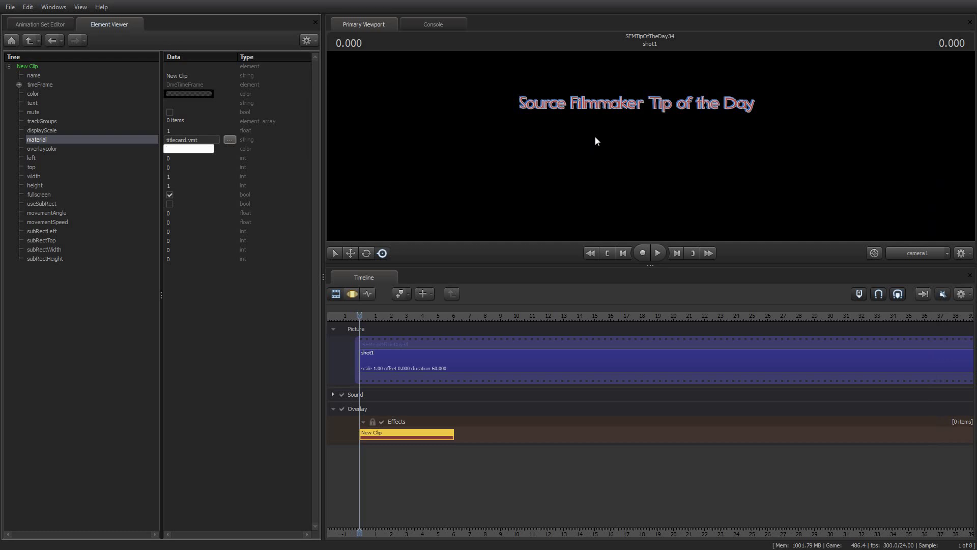
Step: Set the alpha of the clip's overlaycolor to 254
click(187, 154)
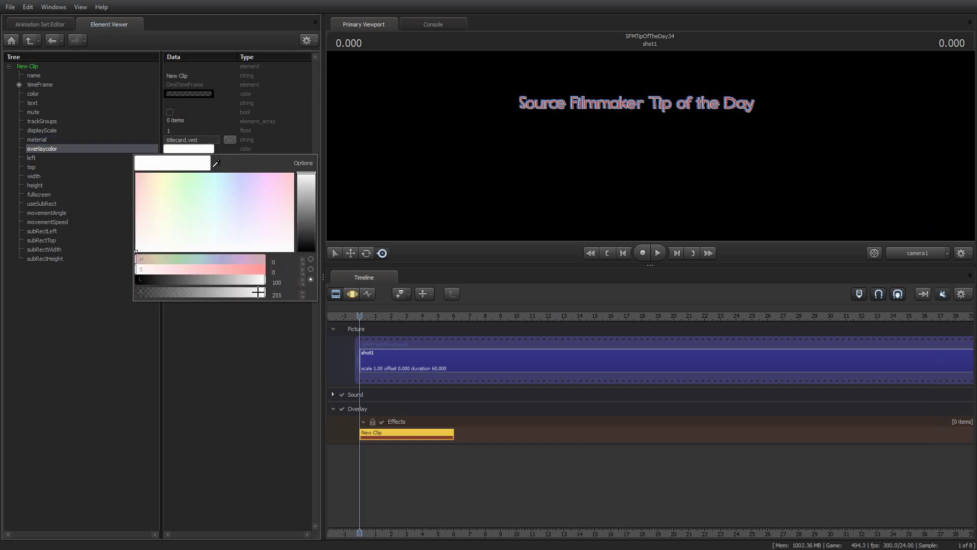
click(278, 294)
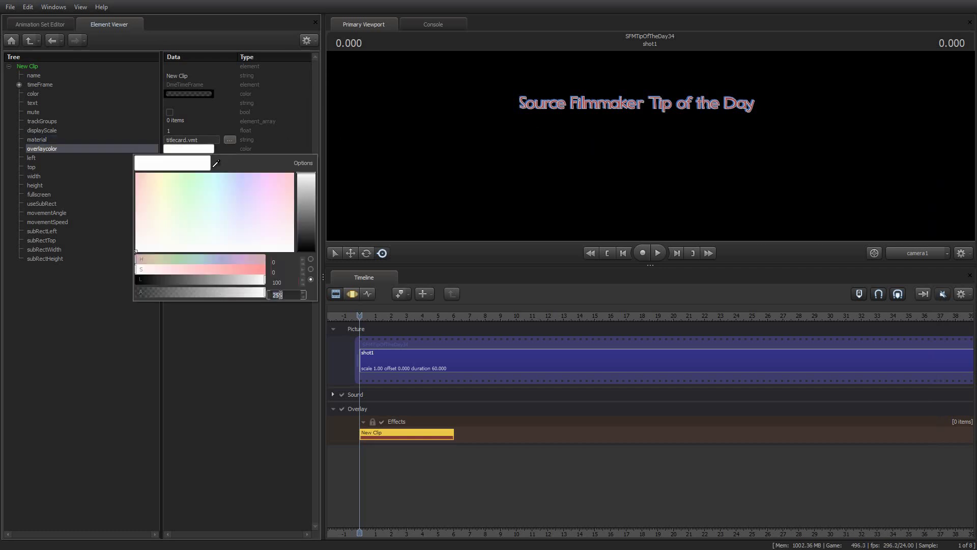
text(254)
key(Return)
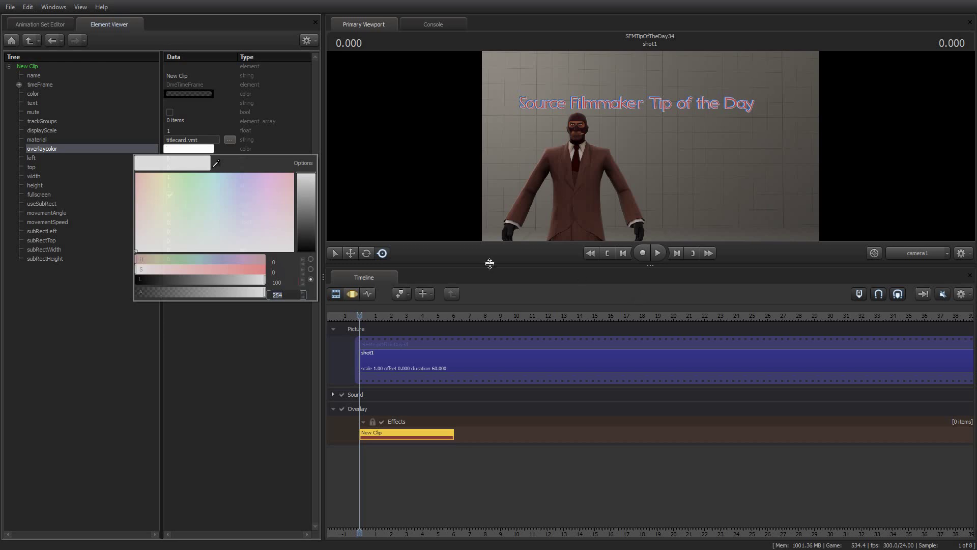
Step: Raise the overlaycolor alpha to 255 and return it to 254 to compare the title card's transparency
double_click(279, 295)
click(302, 294)
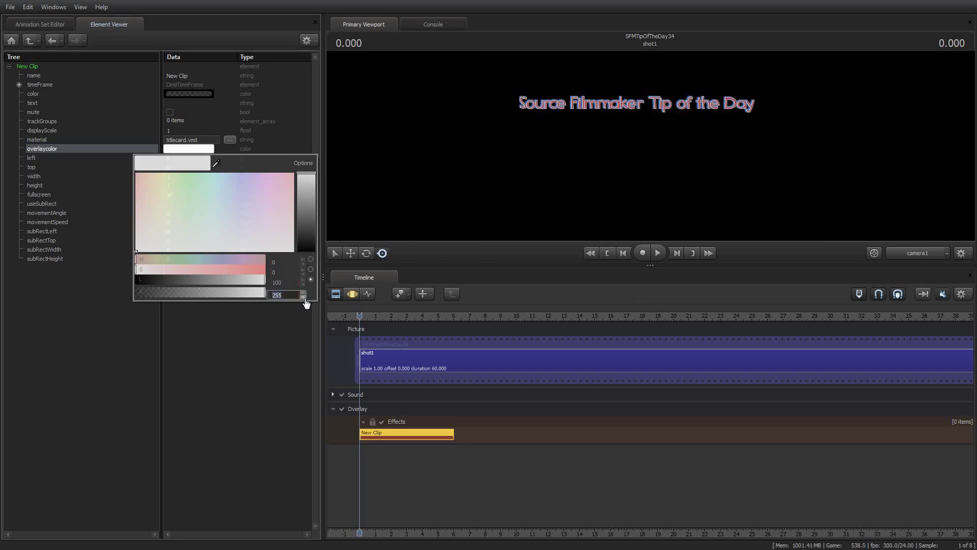
click(302, 298)
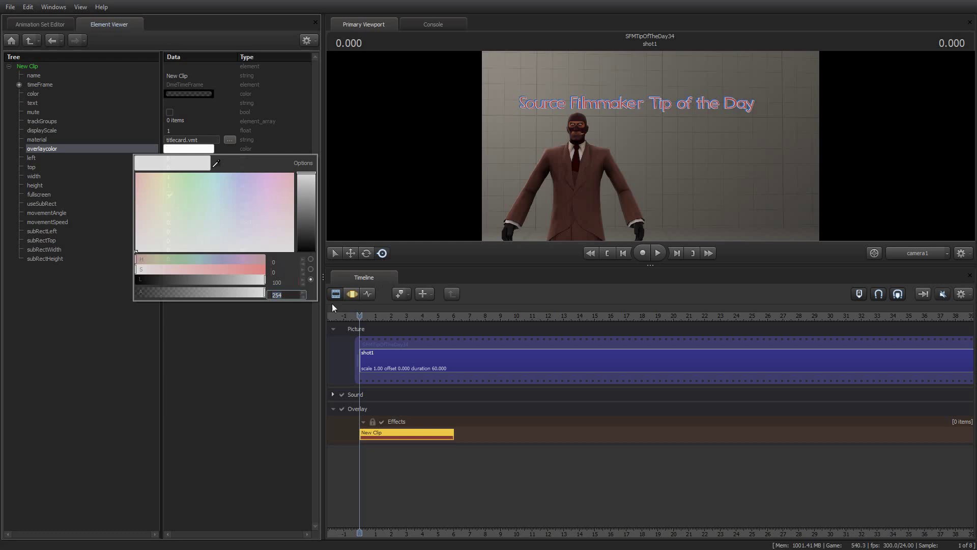
click(264, 294)
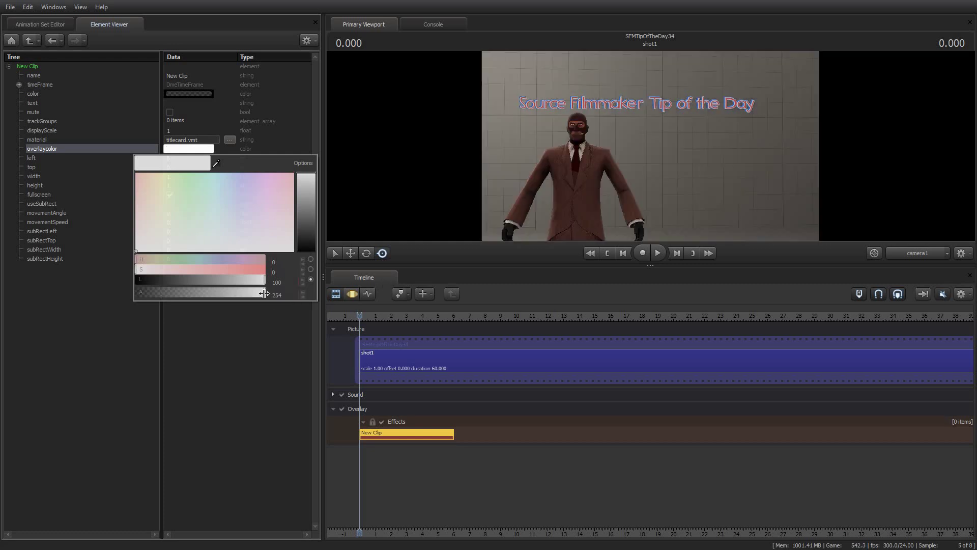
mouse_move(264, 294)
mouse_down()
mouse_move(171, 292)
mouse_move(279, 291)
mouse_move(163, 274)
mouse_move(268, 279)
mouse_up()
Step: Rebalance the viewport and timeline heights and check the overlay clip's Set Fade Times option
drag(650, 265, 577, 360)
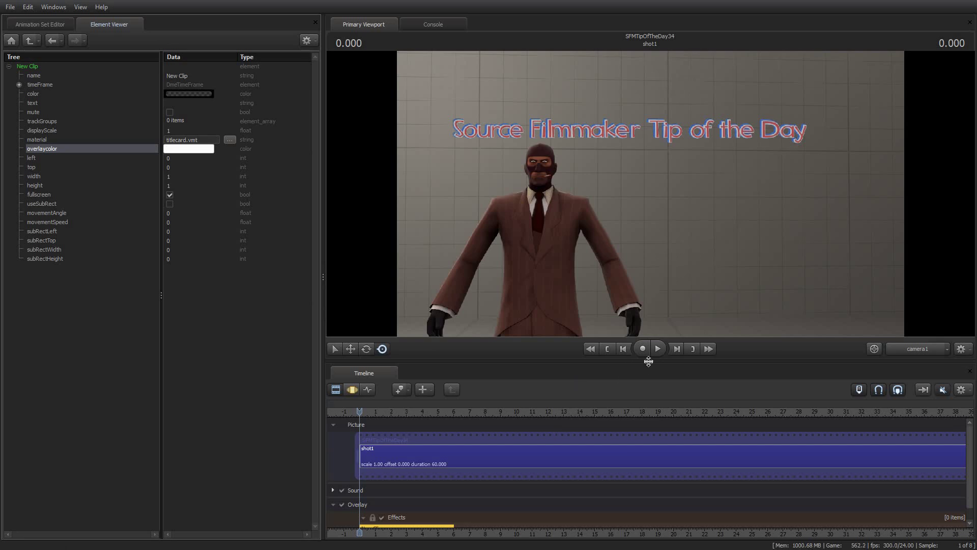
drag(651, 361, 653, 296)
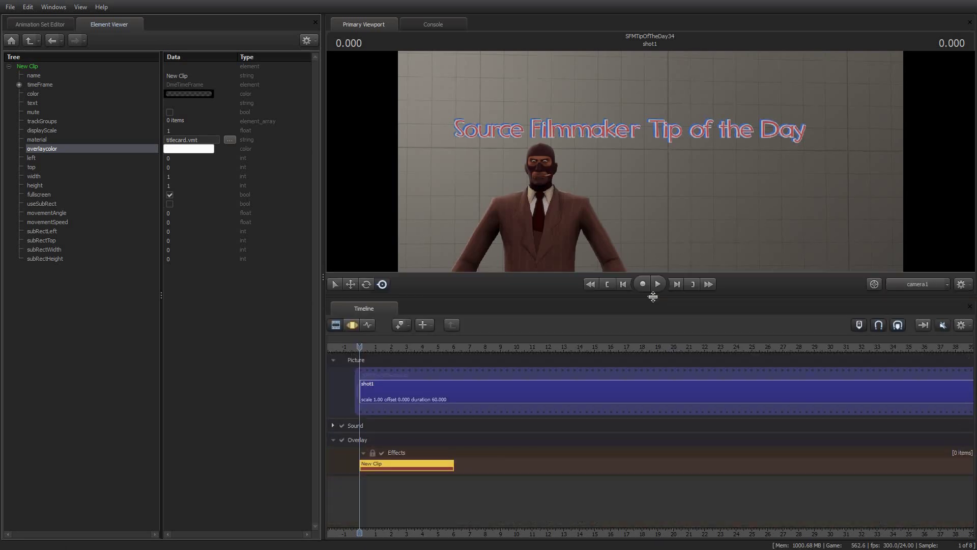
right_click(371, 463)
mouse_move(417, 504)
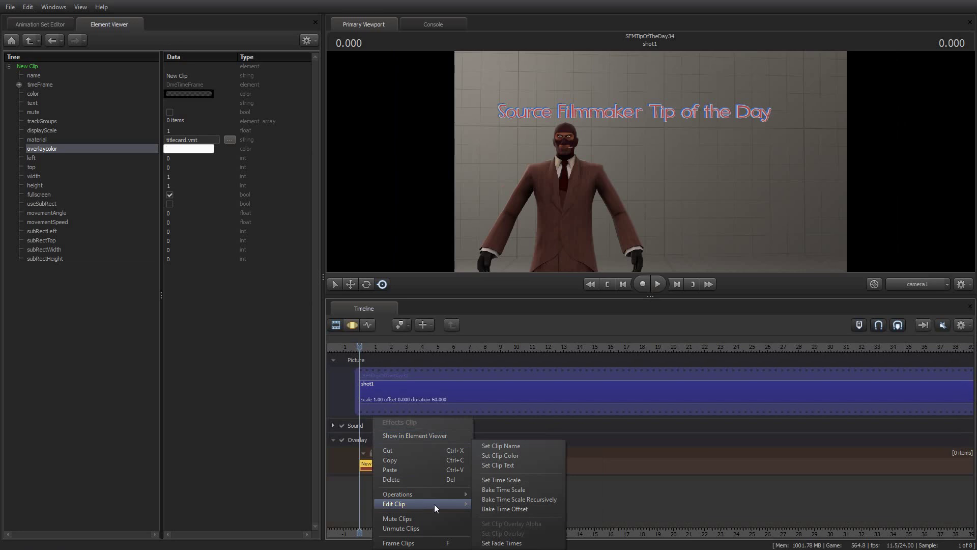
click(540, 541)
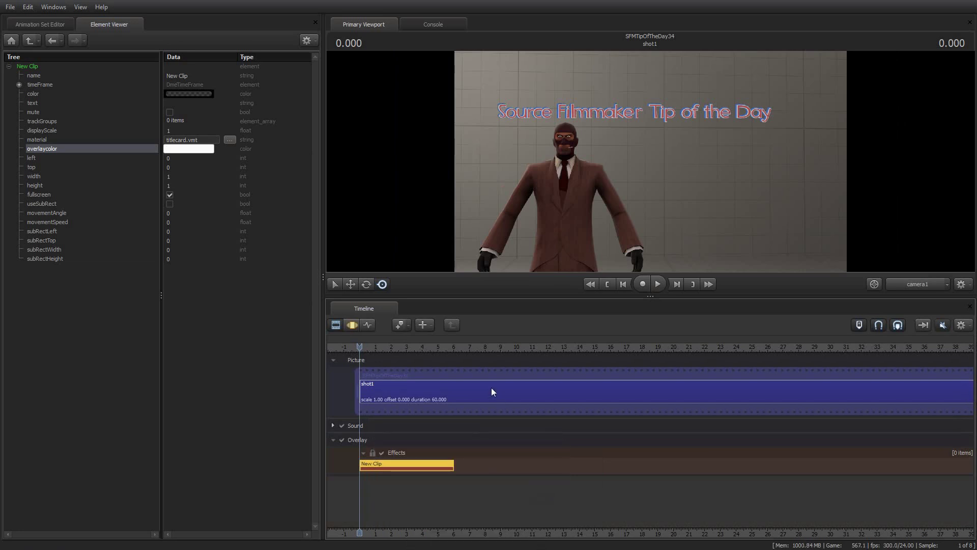
scroll(584, 430, down, 2)
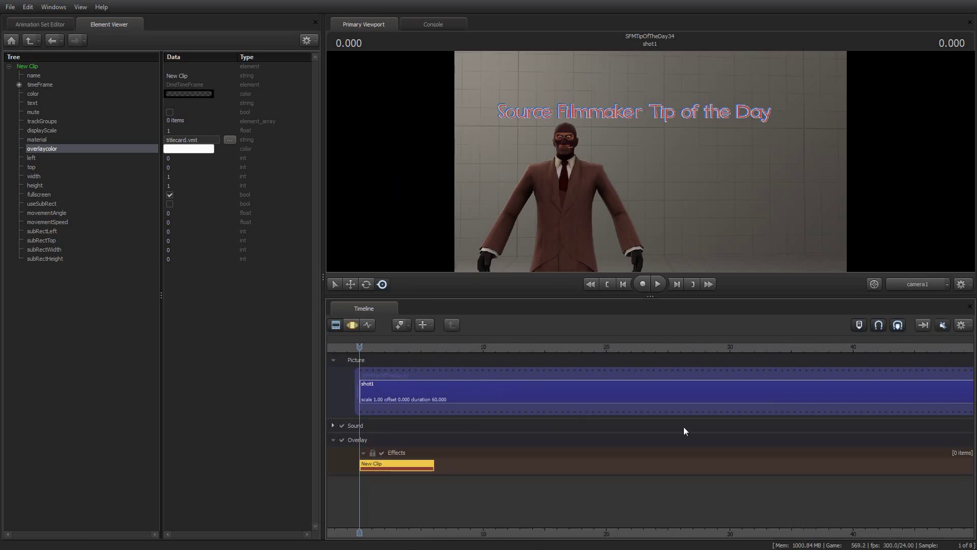
scroll(390, 461, up, 1)
Step: Review the commands available for the overlay clip and for shot1, and return to the Animation Set Editor
right_click(395, 463)
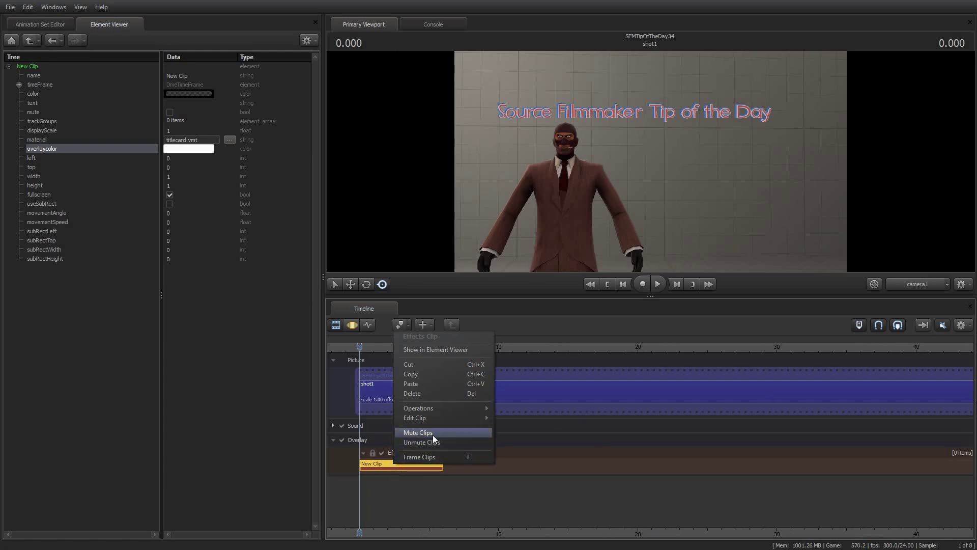
click(551, 365)
right_click(577, 389)
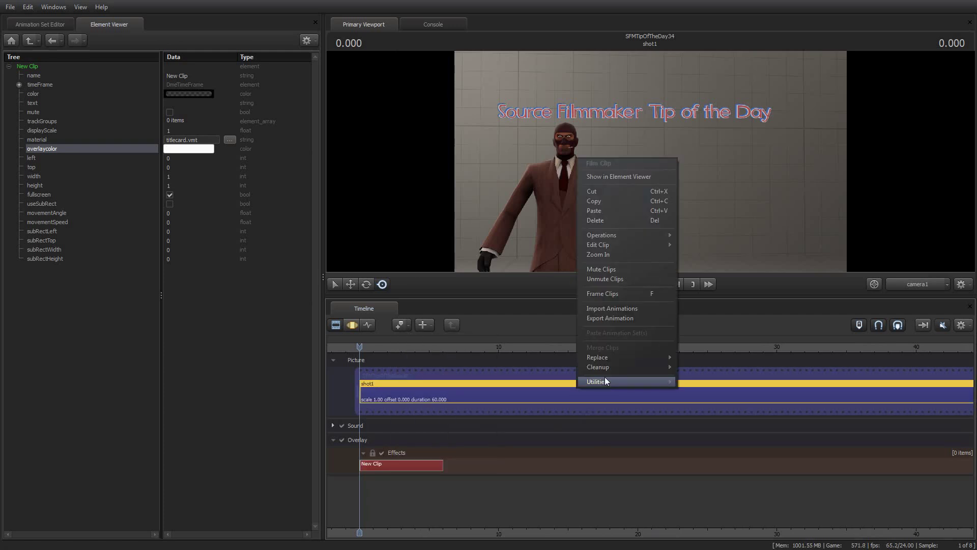
click(431, 466)
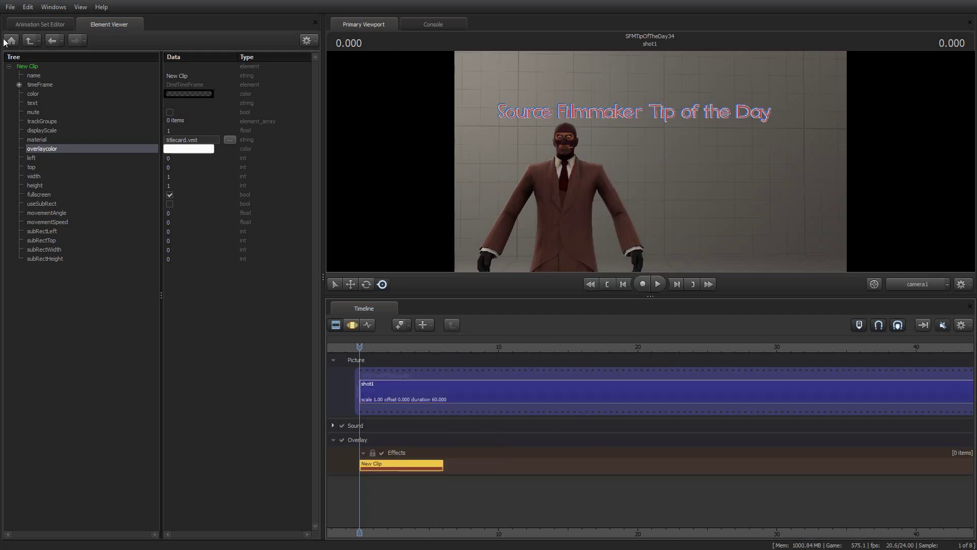
click(26, 20)
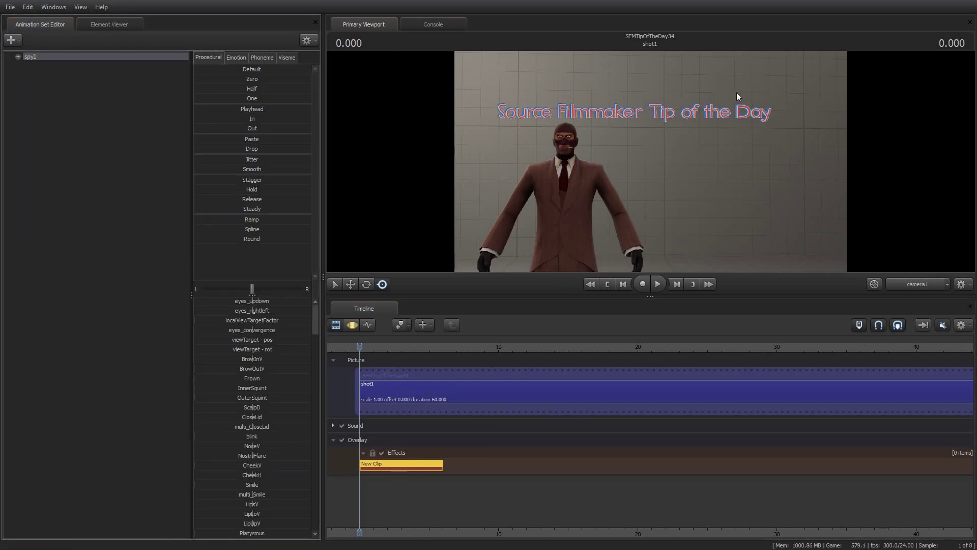
Step: Check shot1's fade-in and fade-out settings, close them without changes and select the overlay clip
click(500, 384)
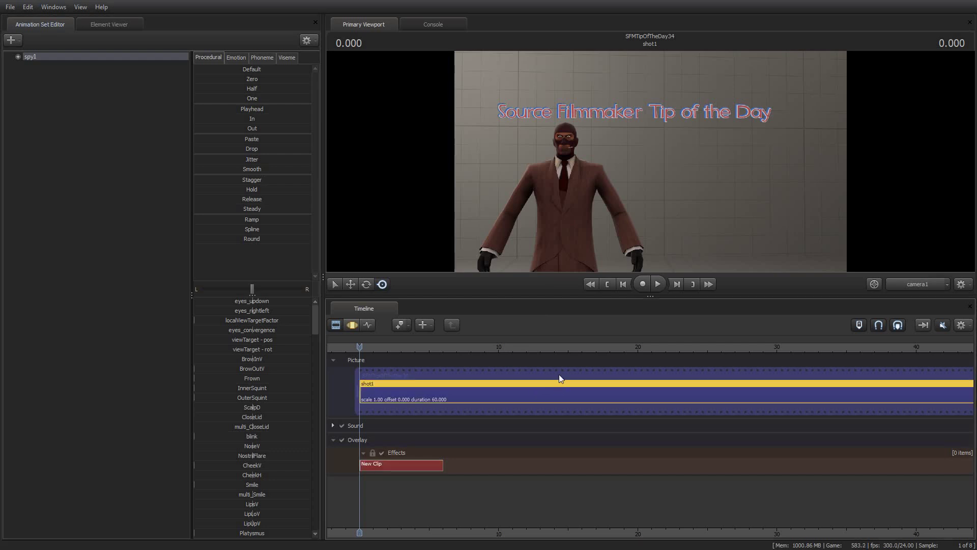
right_click(518, 393)
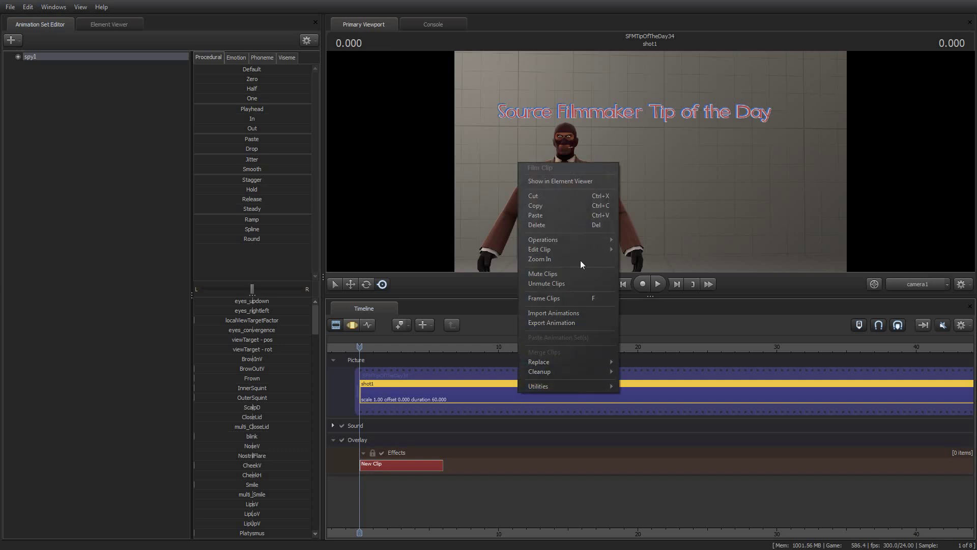
mouse_move(579, 249)
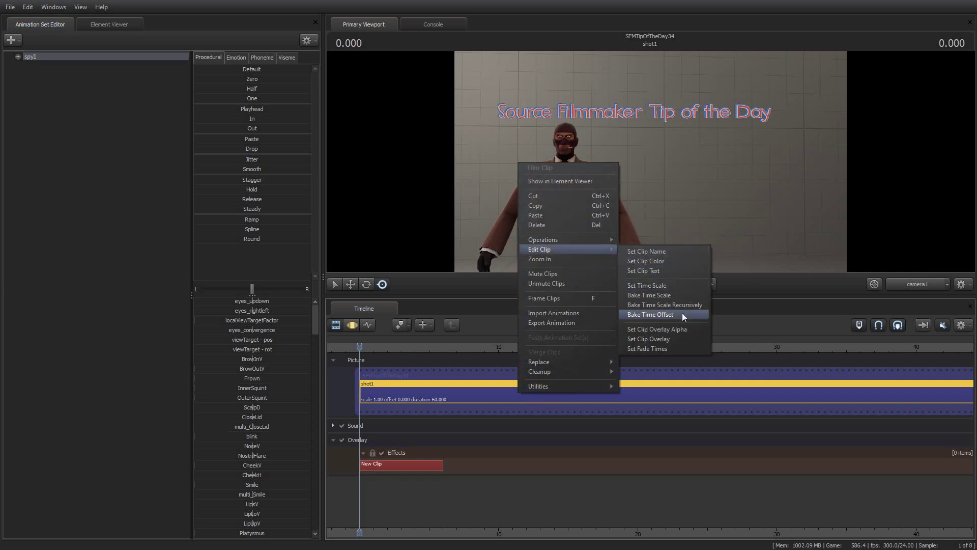
click(667, 348)
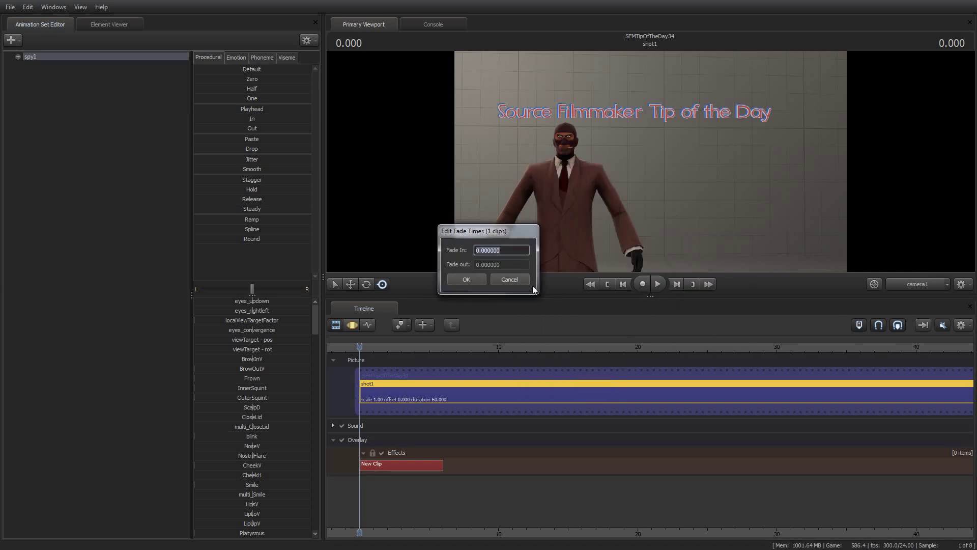
key(Return)
click(411, 467)
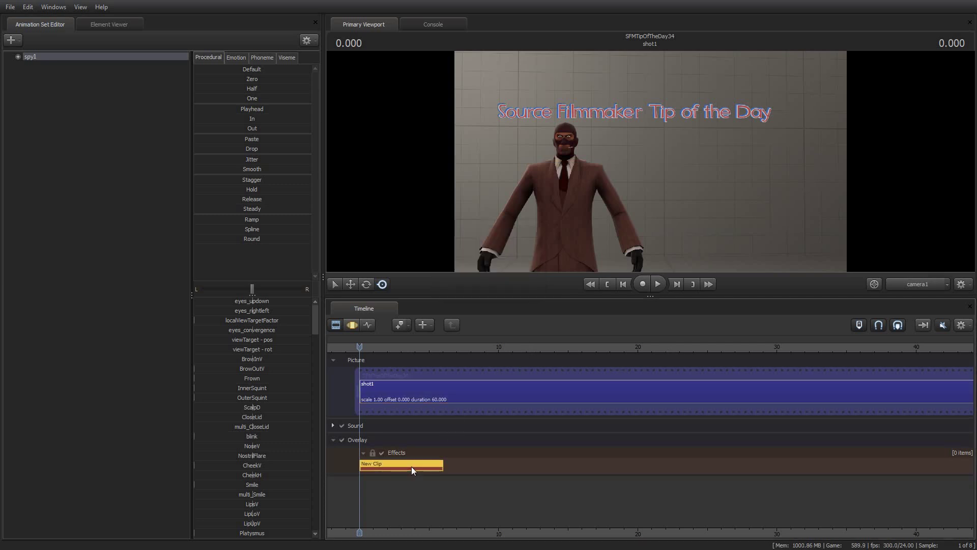